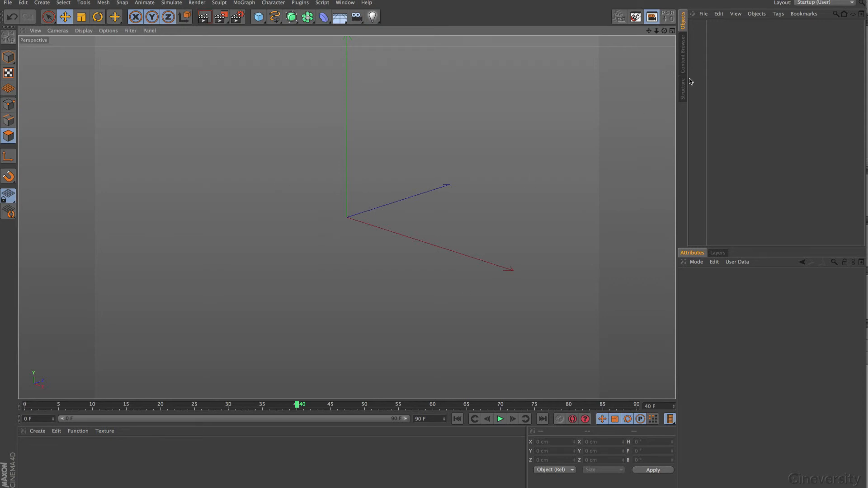
Browse the Skies presets in the Content Browser's Sky library with enlarged preview thumbnails
click(683, 54)
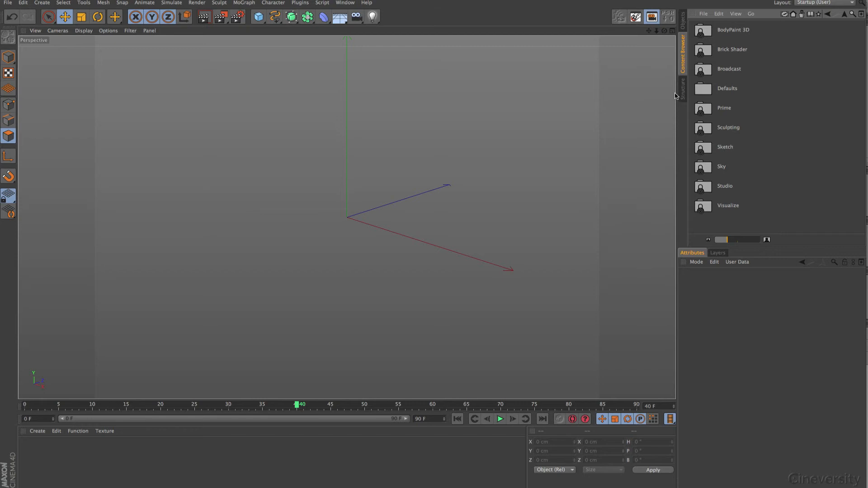
double_click(712, 168)
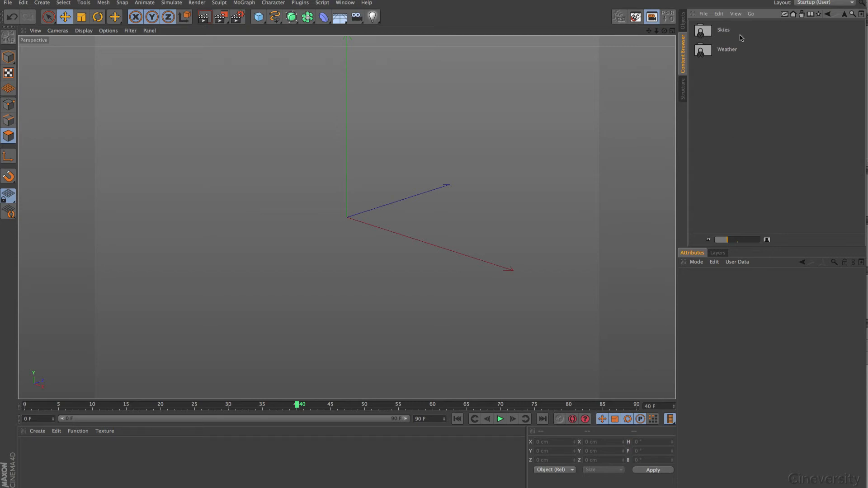
double_click(703, 33)
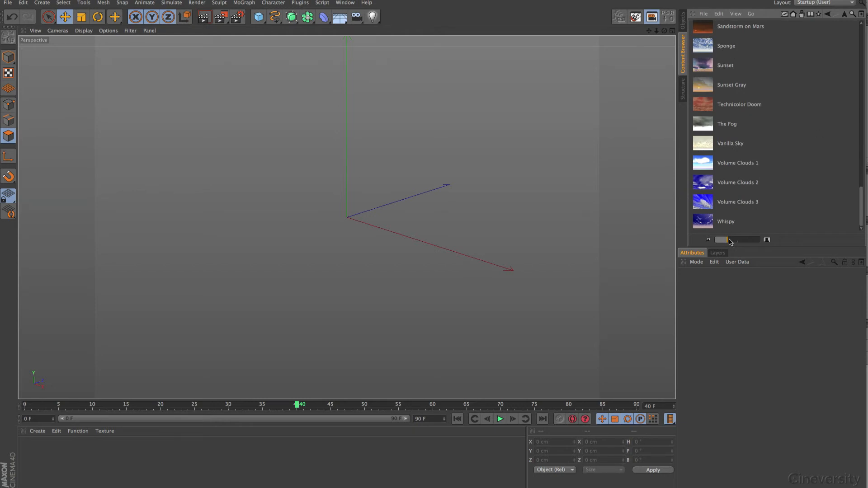
drag(727, 243, 753, 240)
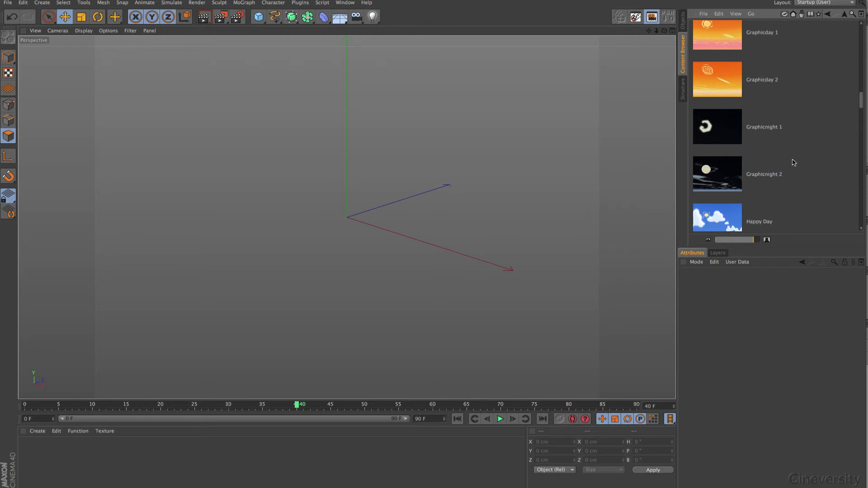
drag(863, 109, 863, 102)
scroll(843, 101, up, 6)
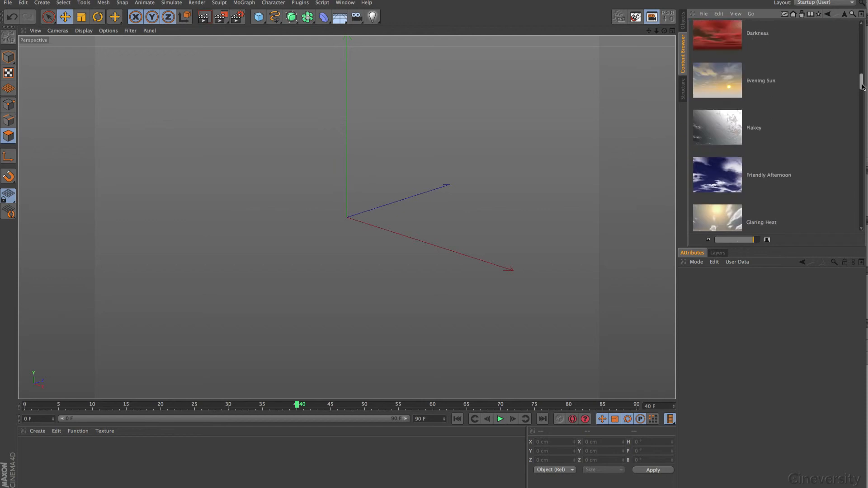
Merge the Evening Sun sky preset into the scene and look around at its clouds
click(716, 129)
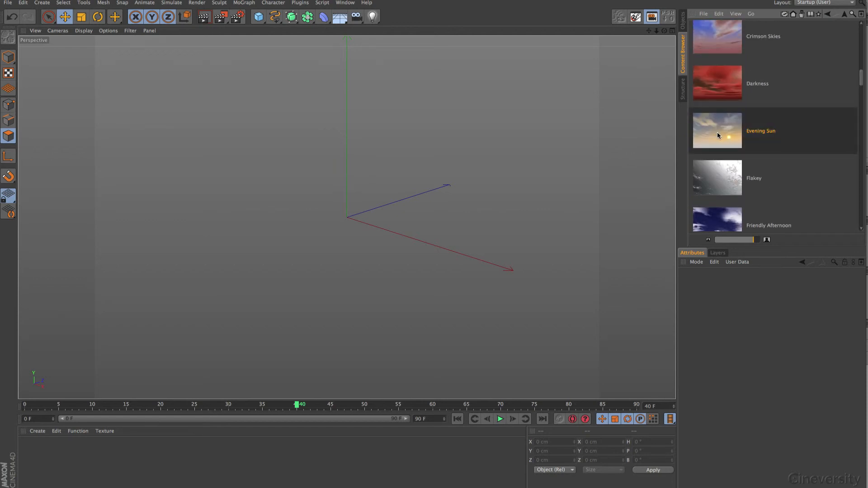
right_click(718, 132)
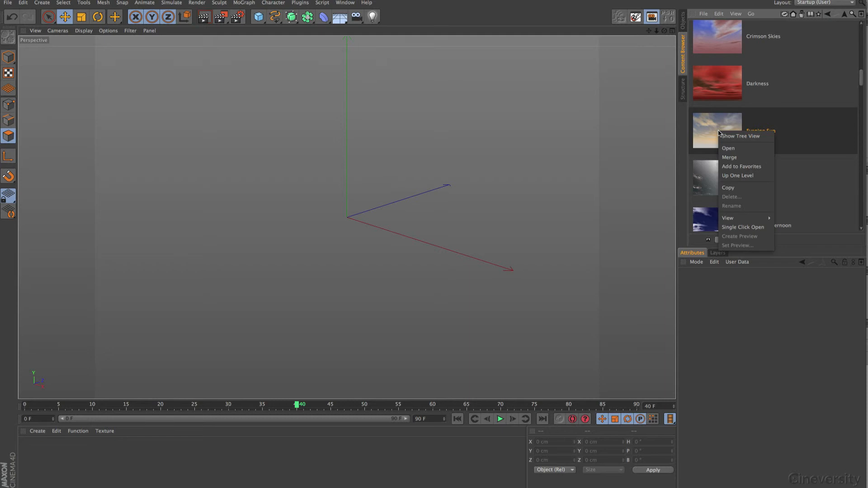
click(729, 157)
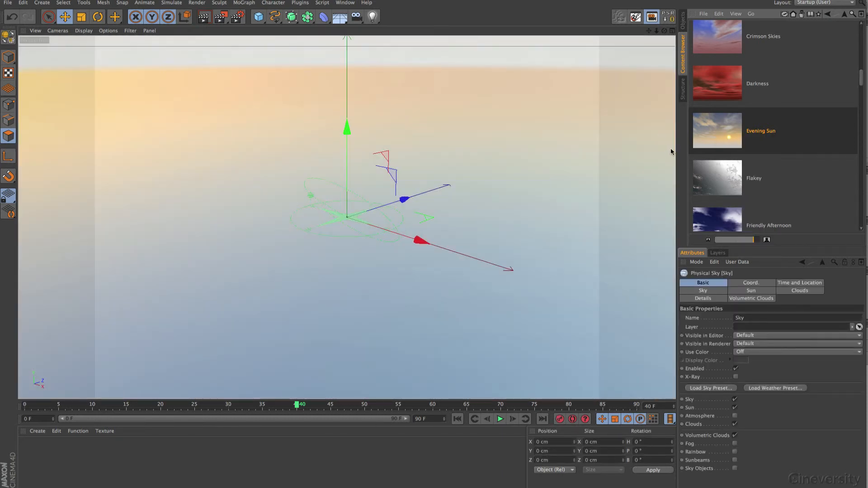
drag(663, 33, 655, 89)
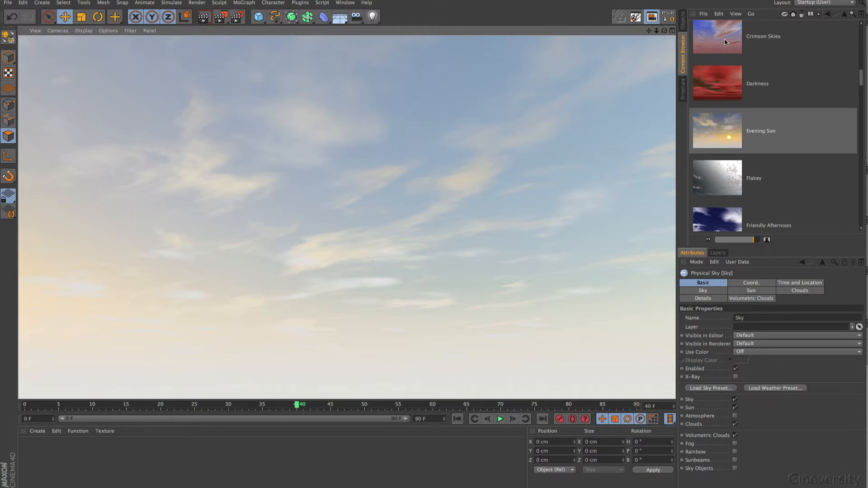
Merge the Crimson Skies preset into the scene and look around the sky
right_click(713, 34)
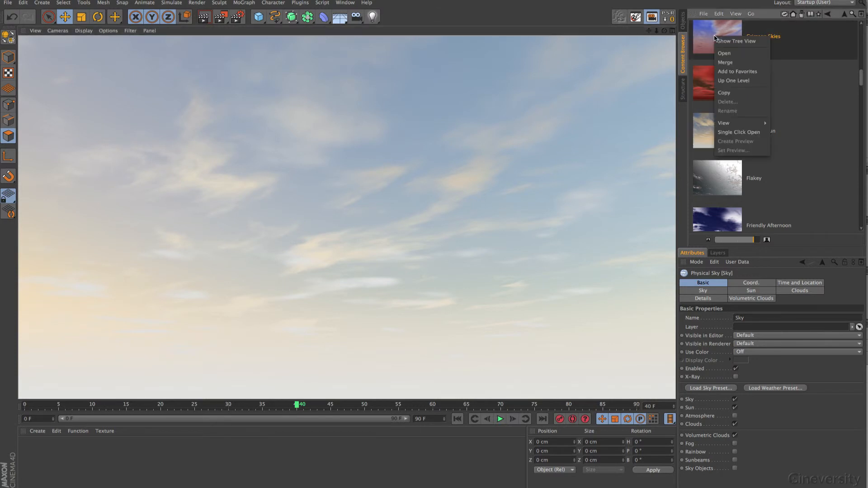
click(733, 64)
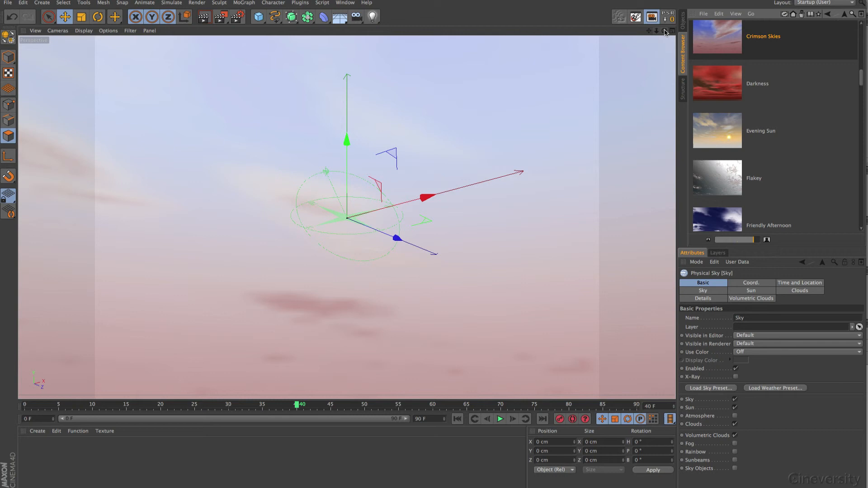
mouse_move(664, 31)
mouse_down()
mouse_move(667, 8)
mouse_move(528, 61)
mouse_move(497, 54)
mouse_move(556, 55)
mouse_move(396, 193)
mouse_up()
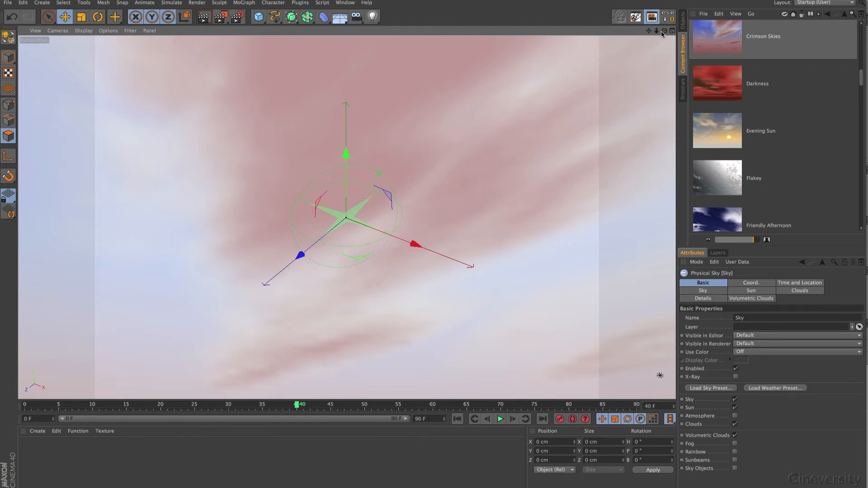
drag(664, 31, 655, 57)
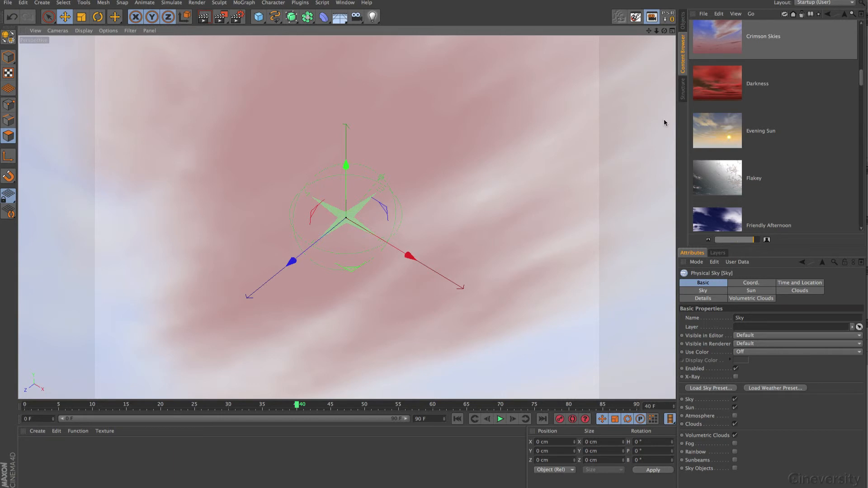
Examine the Sky object's Sun and Basic settings
click(684, 21)
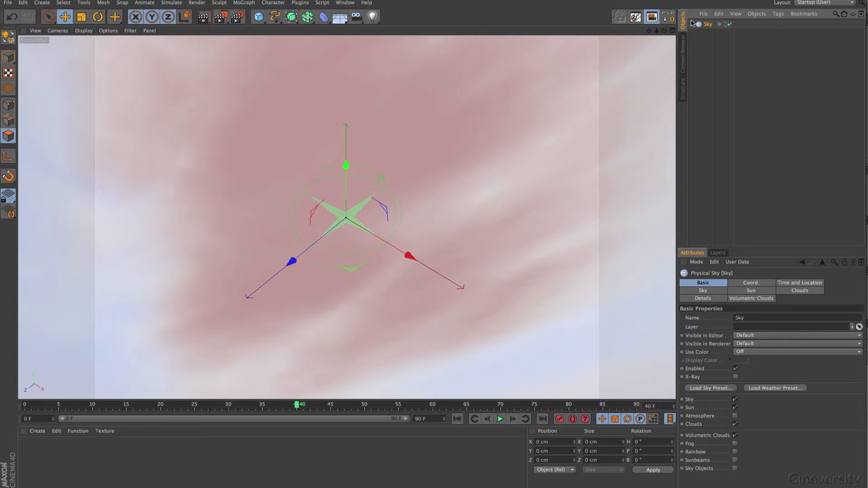
click(751, 291)
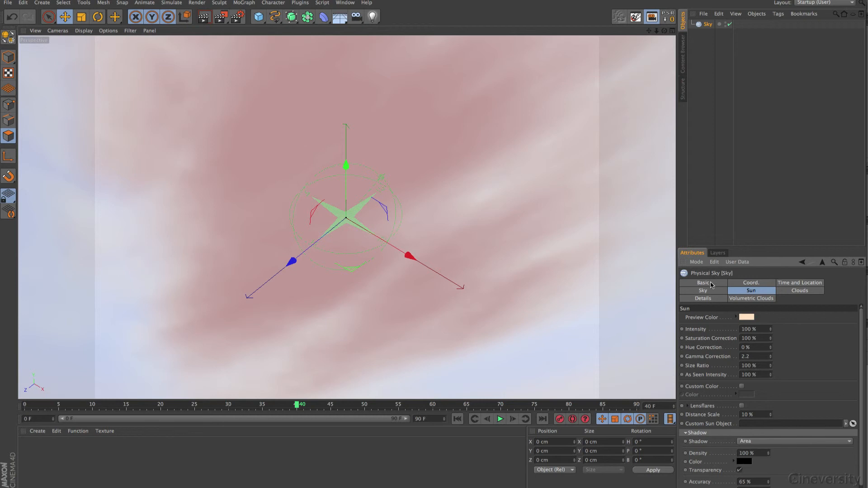
click(712, 283)
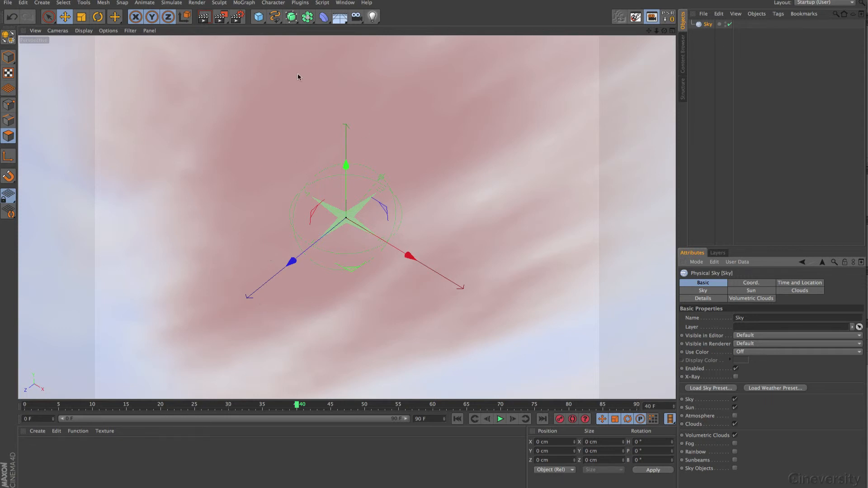
Add a Sphere primitive and reset the perspective view to the default framing, tilted slightly towards the horizon
drag(258, 17, 429, 45)
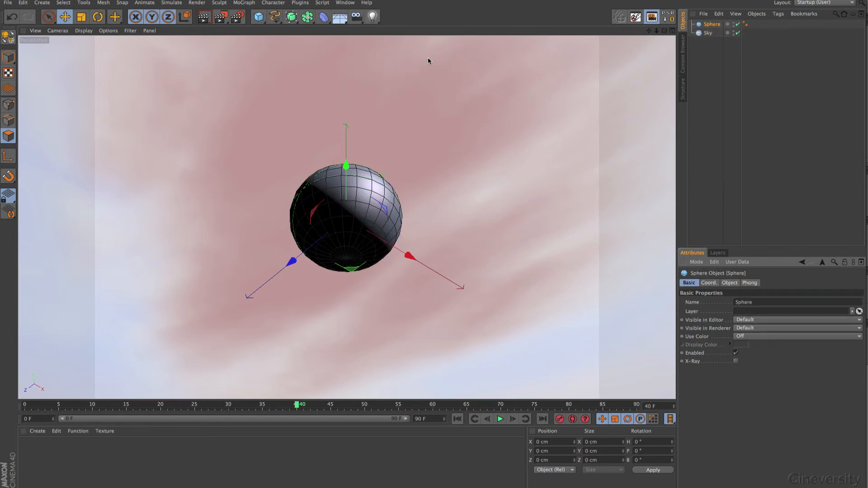
click(35, 30)
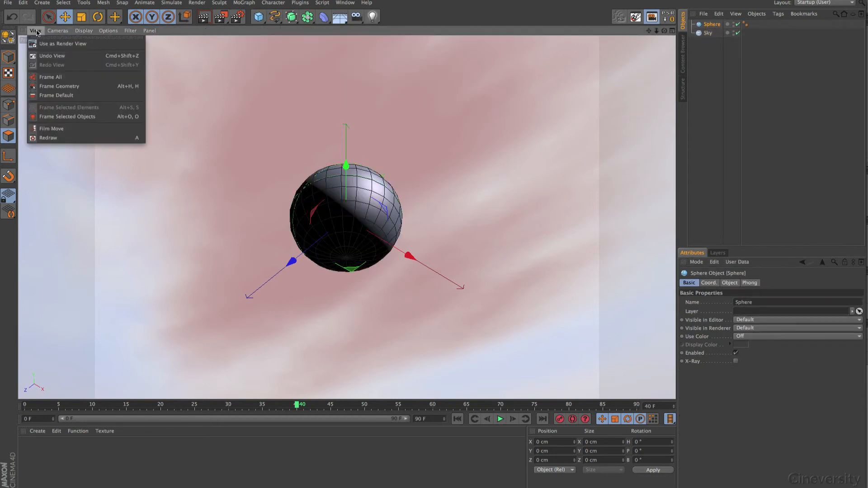
click(57, 96)
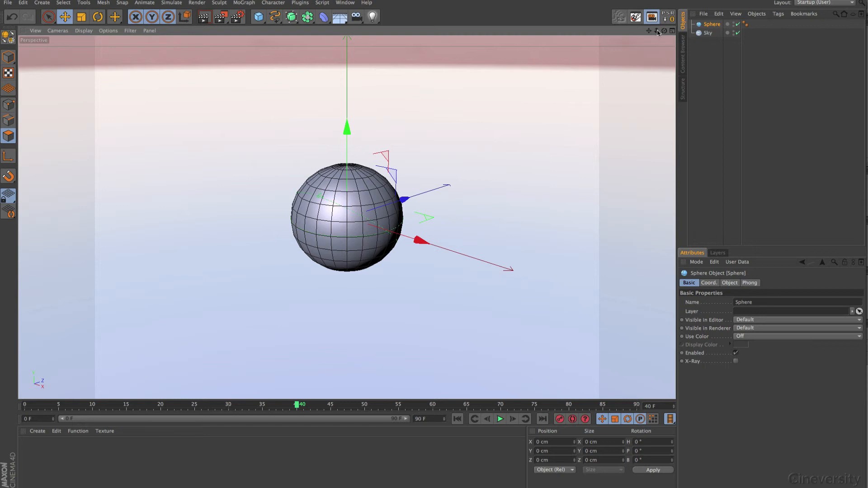
mouse_move(664, 31)
mouse_down()
mouse_move(642, 118)
mouse_move(660, 42)
mouse_up()
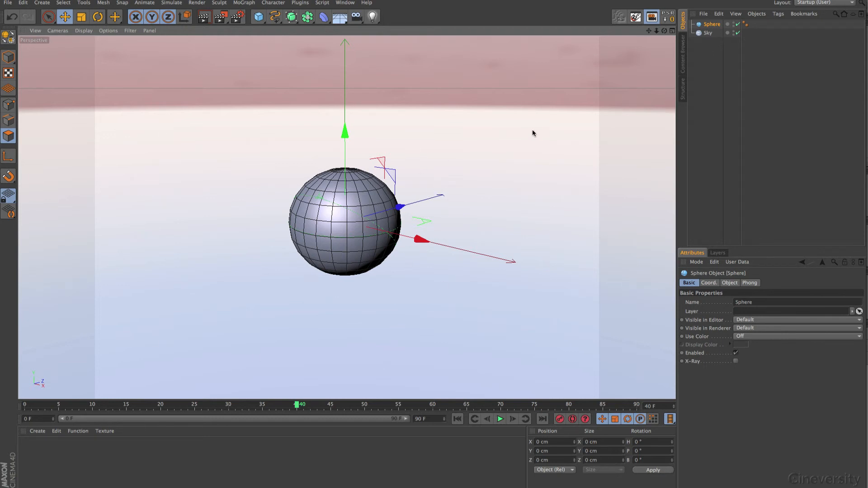
Create a new material with only Reflection enabled, switching off its Color and Specular channels
click(728, 64)
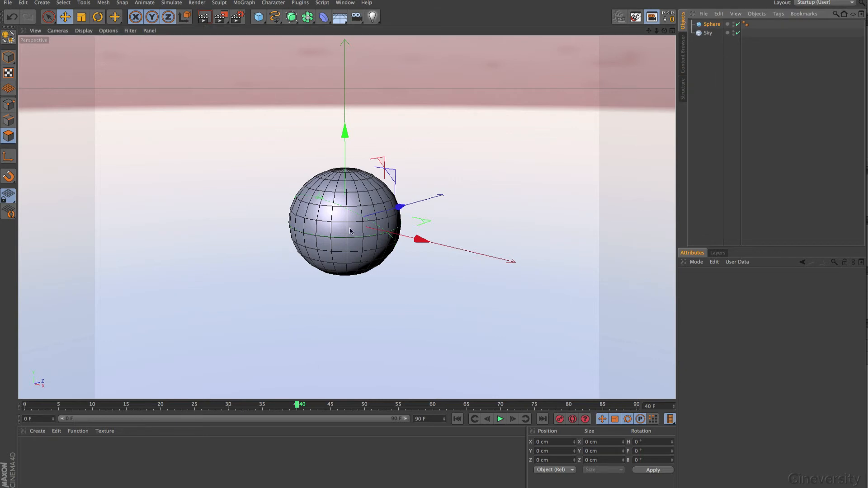
click(32, 432)
click(45, 355)
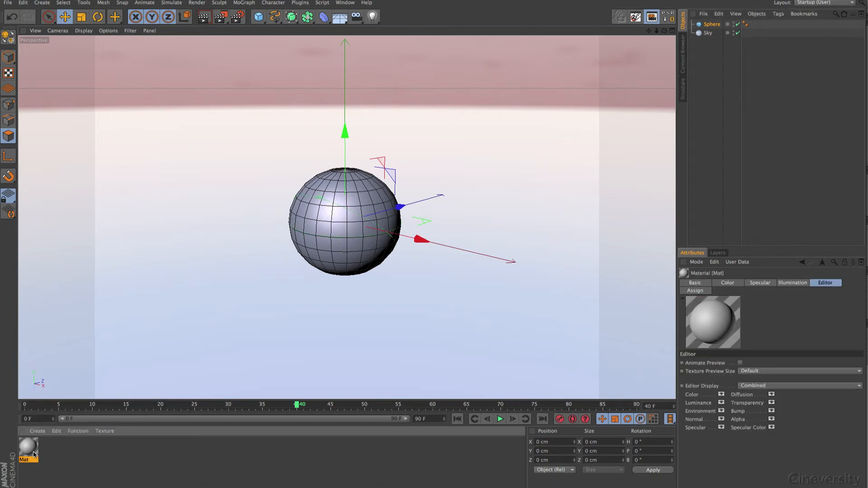
double_click(29, 446)
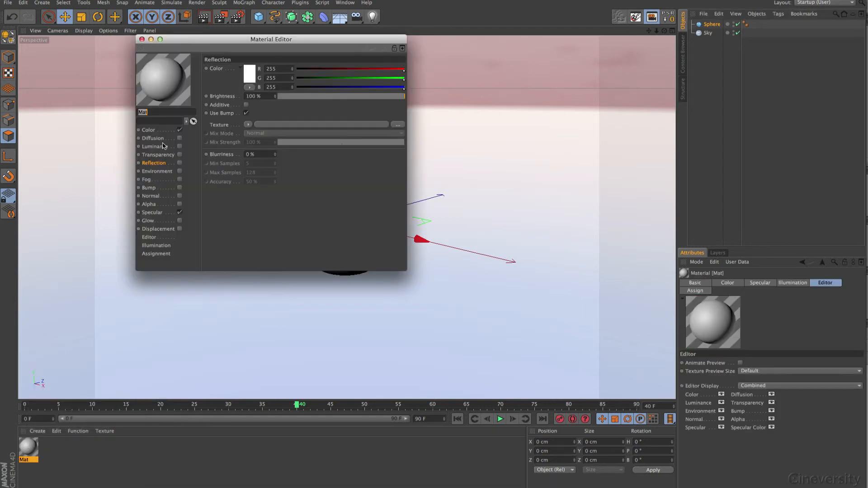
click(179, 163)
click(180, 130)
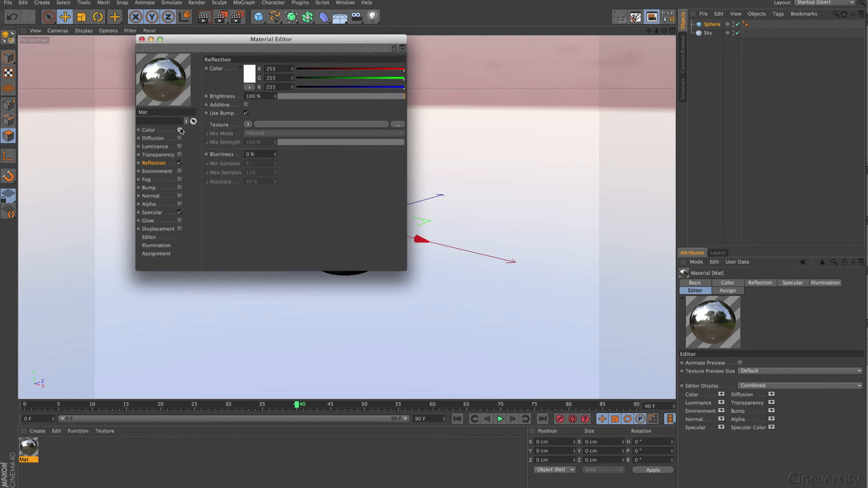
click(179, 212)
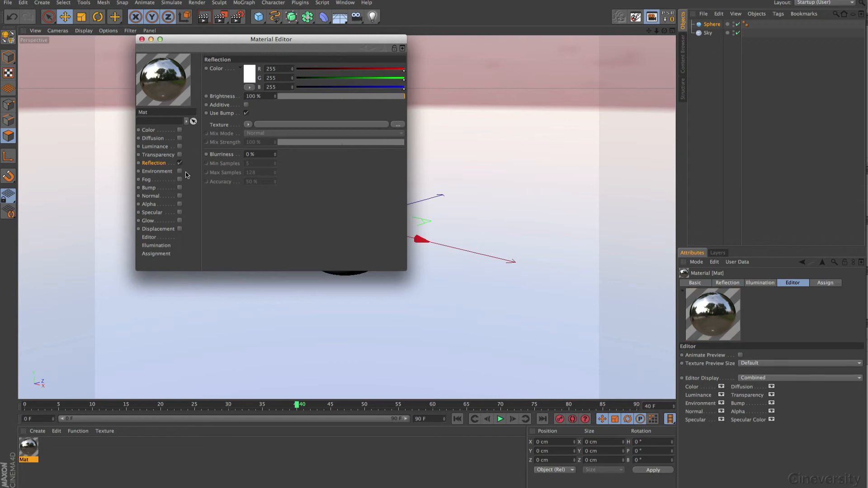
Assign the reflective material to the Sphere and render the view to check the sky reflections
drag(544, 50, 713, 24)
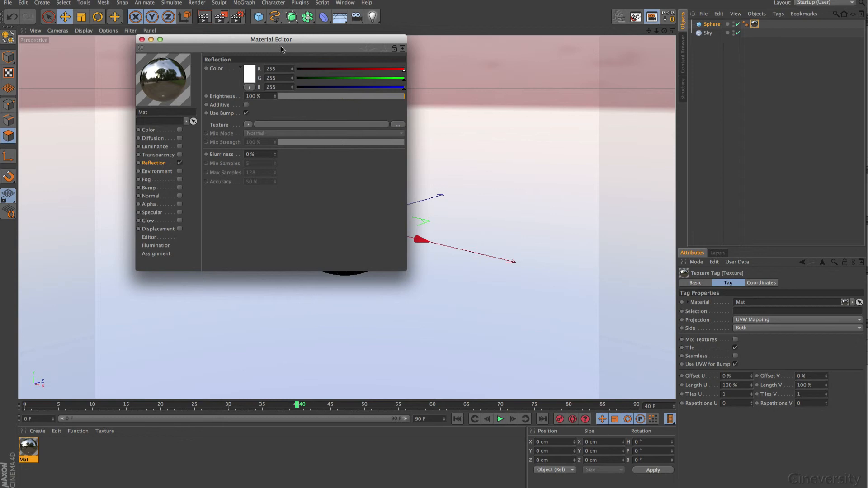
click(141, 40)
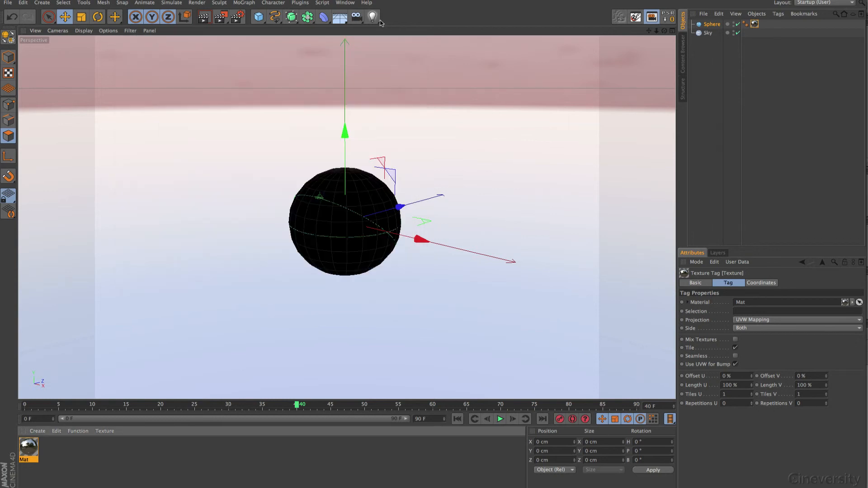
click(716, 26)
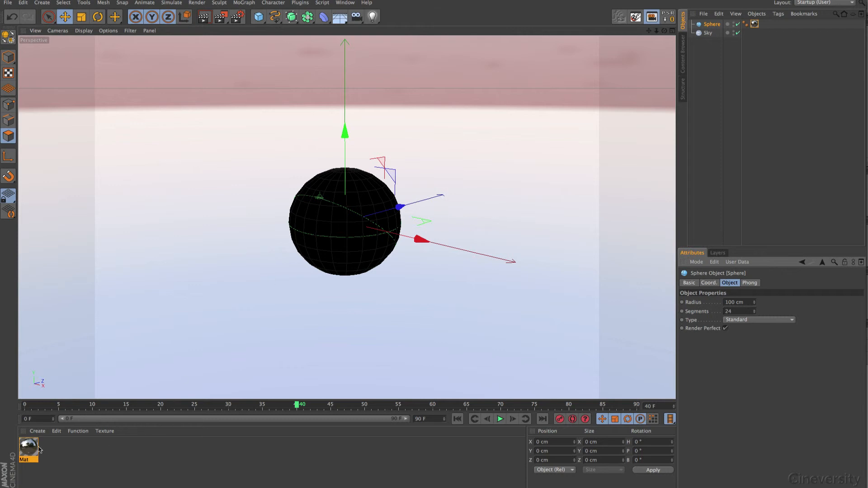
drag(39, 449, 41, 402)
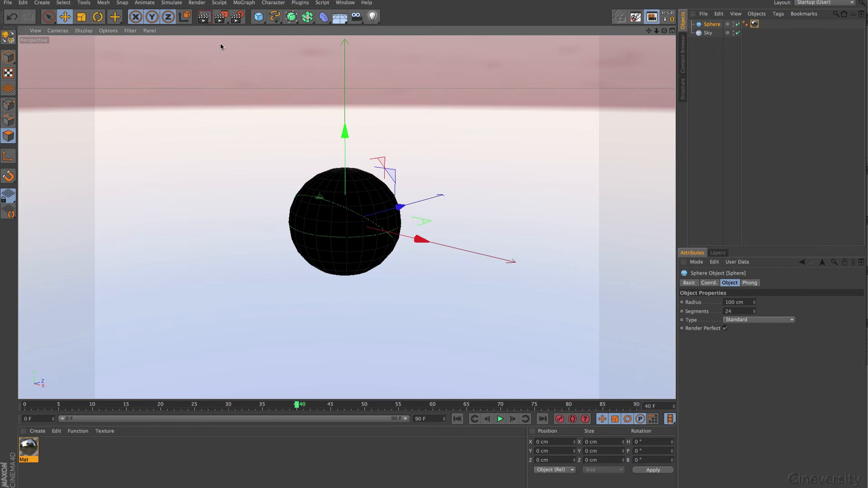
key(ctrl+r)
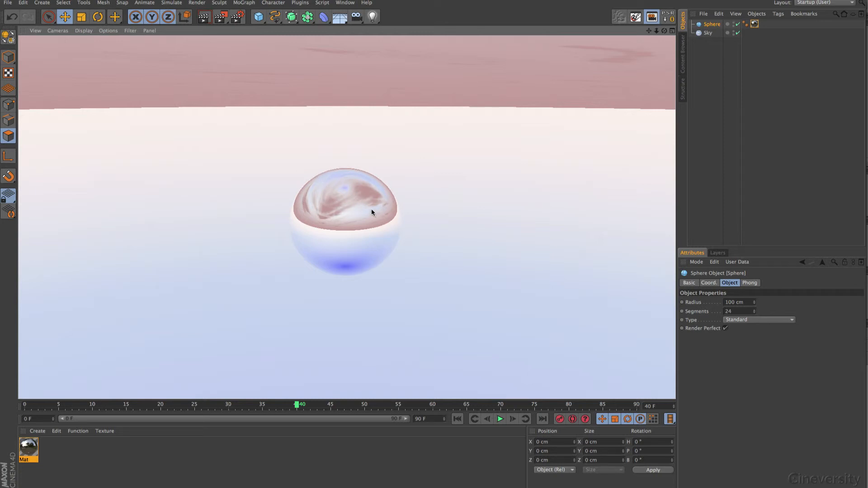
Add a Bake Texture tag to the Sphere and enable Reflection in its bake options
click(711, 26)
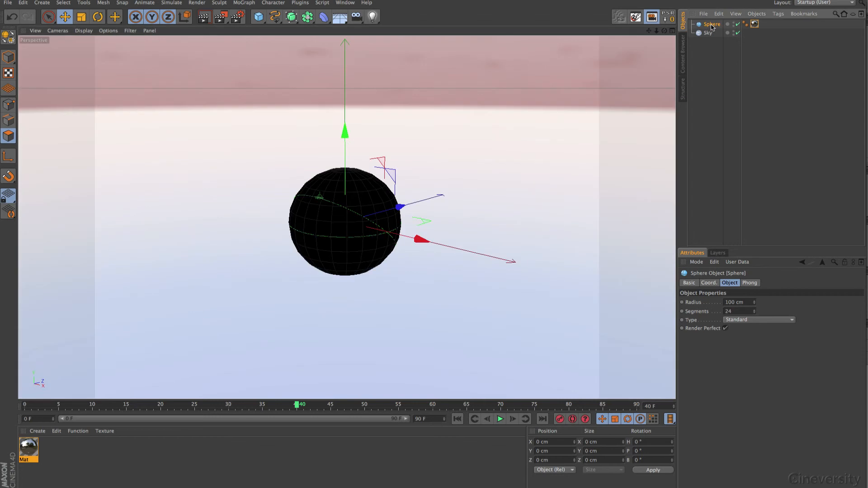
click(778, 13)
mouse_move(803, 27)
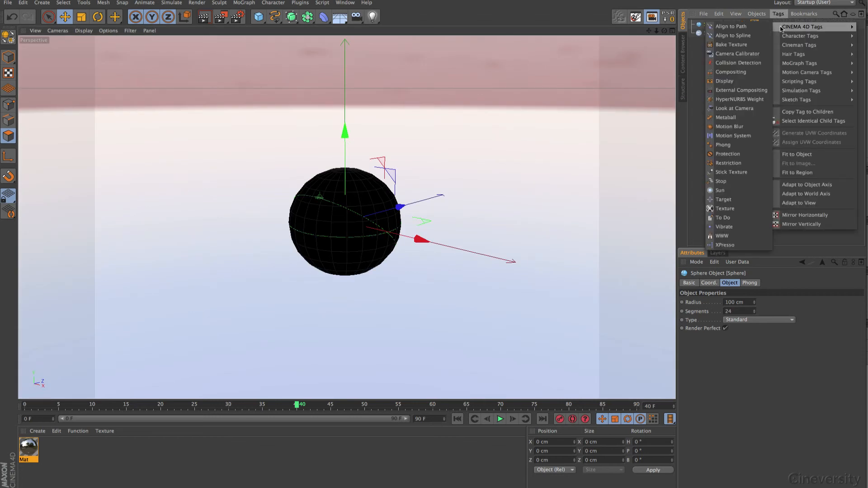
click(750, 44)
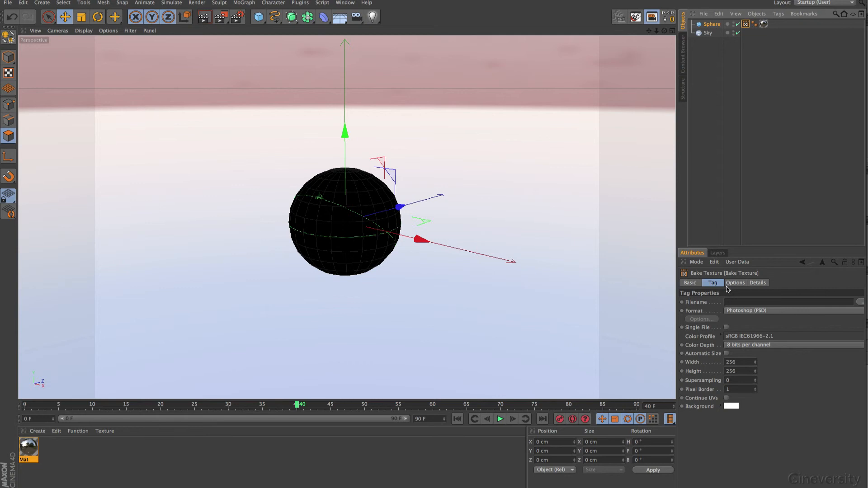
click(736, 283)
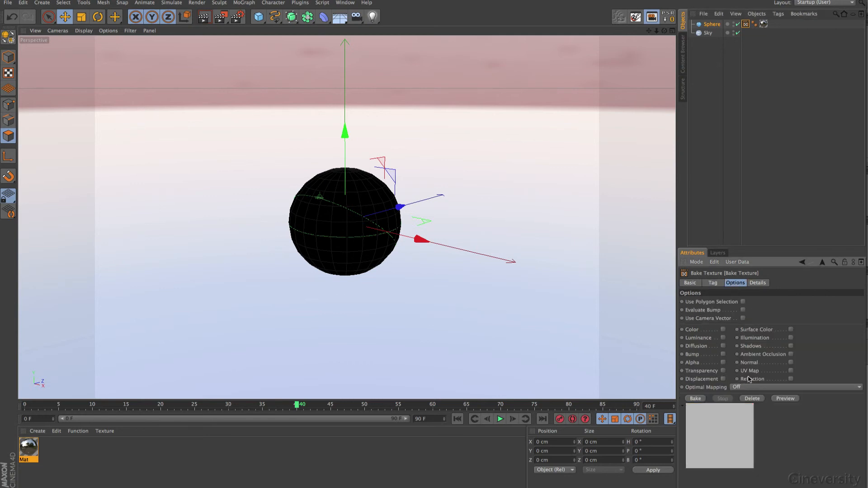
click(791, 379)
click(691, 283)
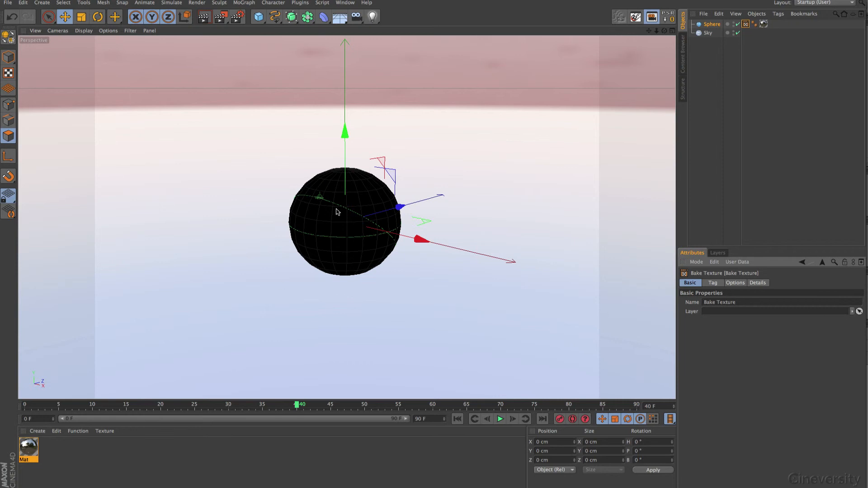
Set the Bake Texture tag's output file to Pano_ca_c4d_01 on the Desktop
click(713, 283)
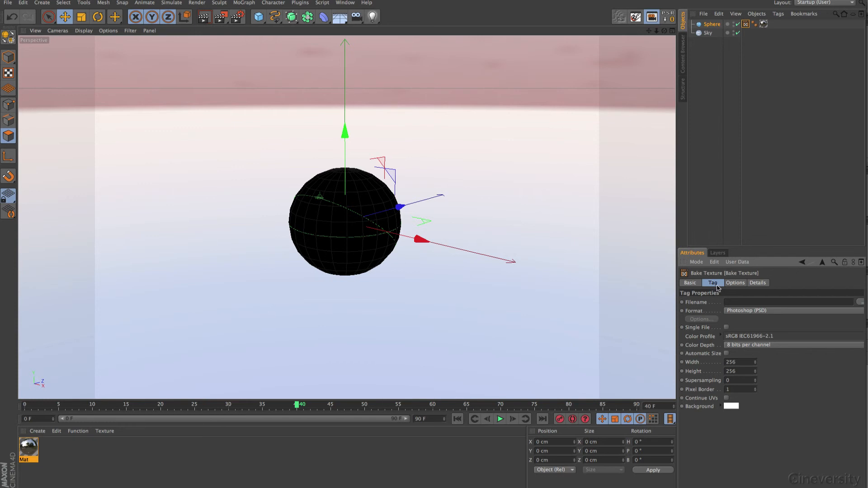
click(859, 303)
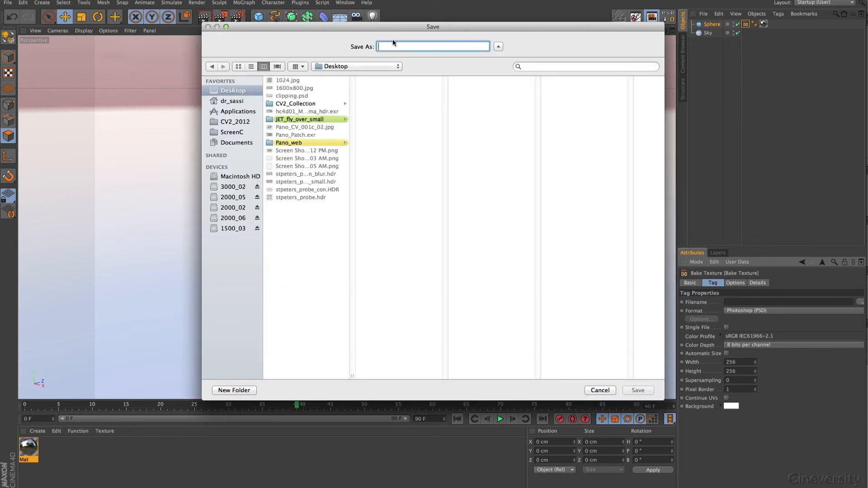
text(Pano)
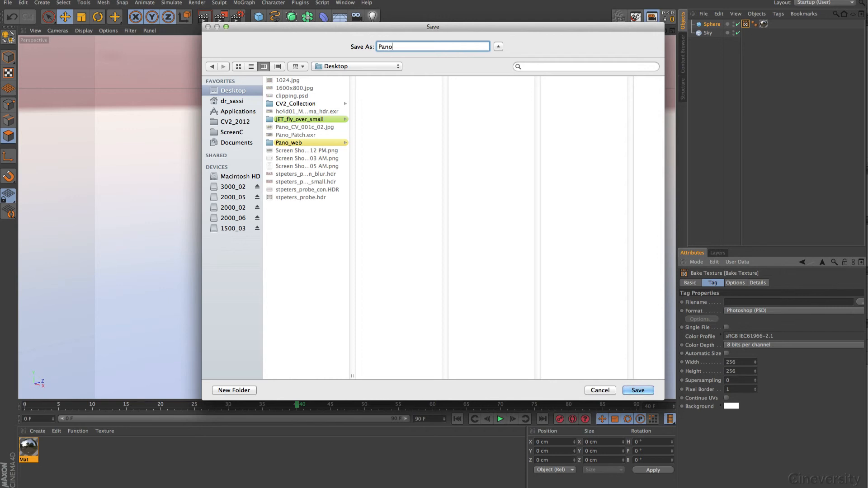
text(_ca_c4d_01)
click(640, 390)
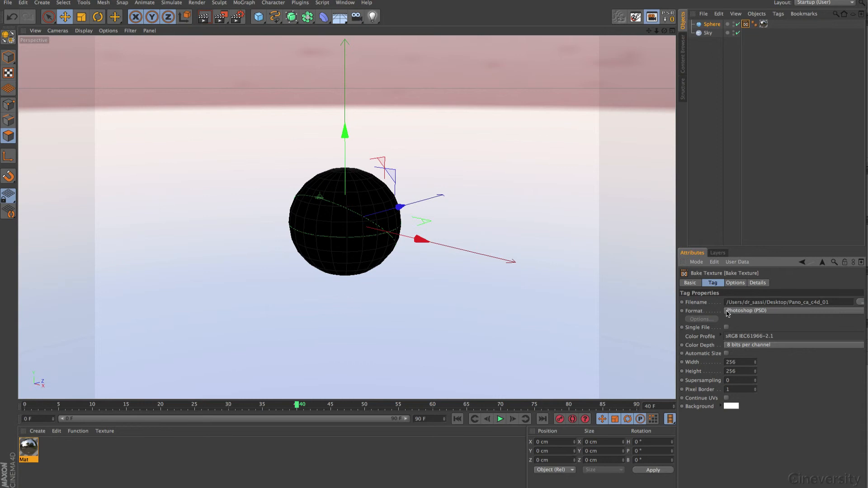
Choose Photoshop (PSD) as the bake format and set the color depth to 32 bits per channel
click(769, 311)
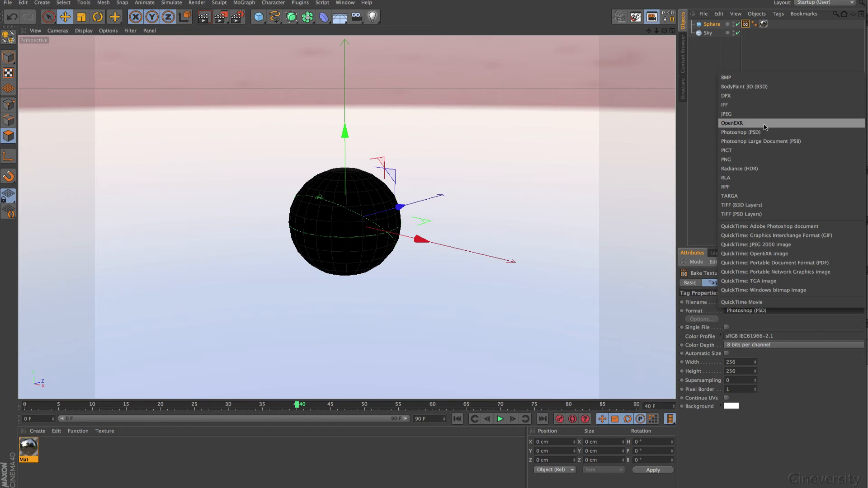
click(766, 132)
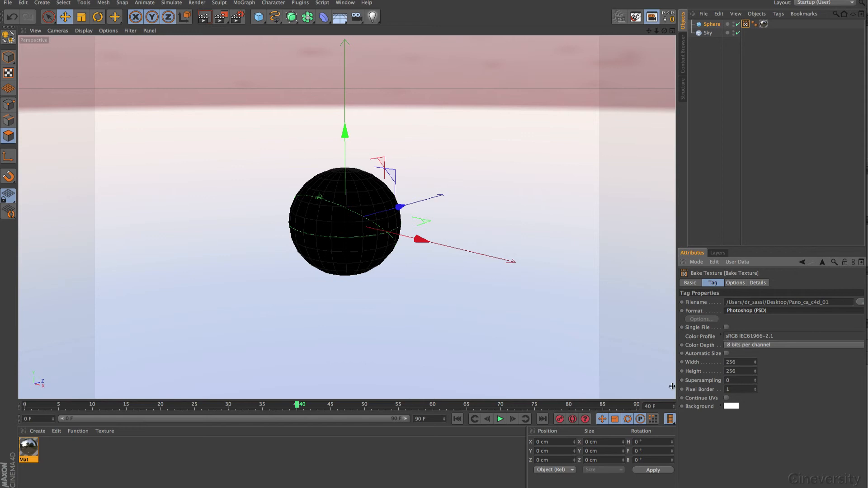
drag(676, 367, 650, 367)
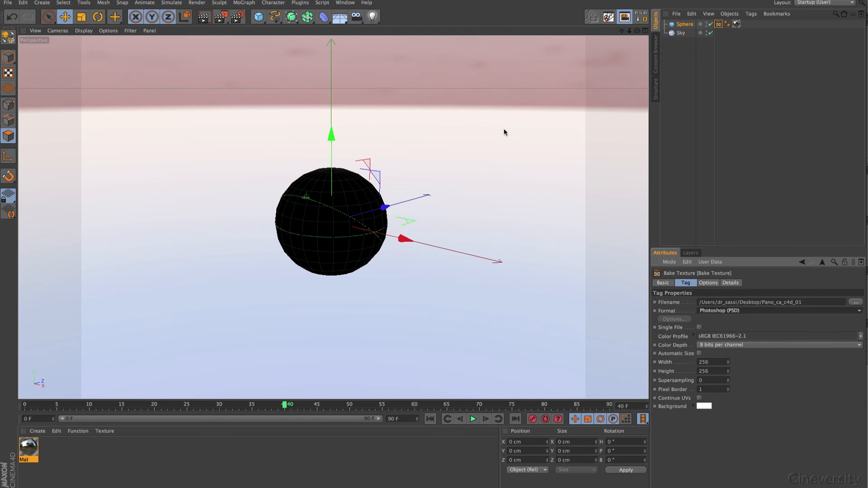
click(735, 345)
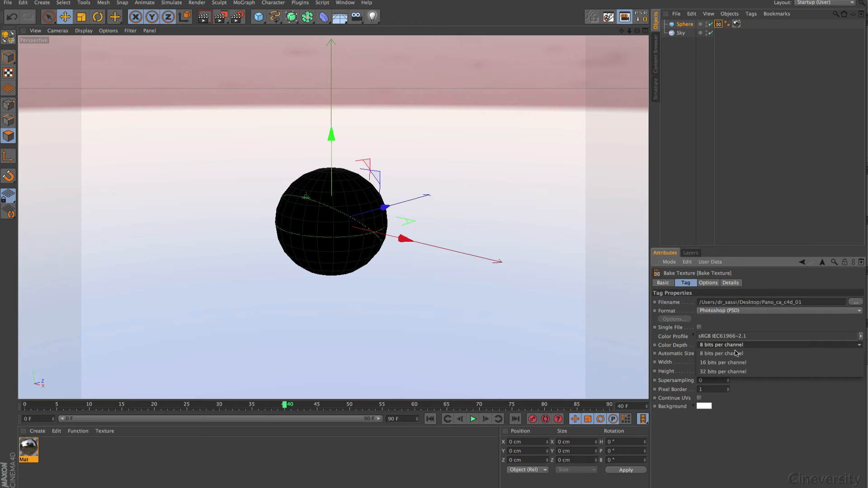
click(735, 371)
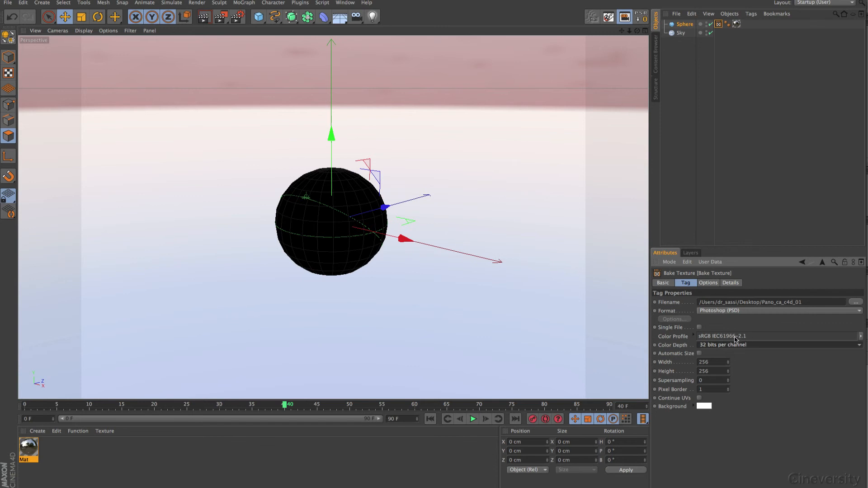
Set the bake's color profile to Linear and its file format to OpenEXR
click(860, 338)
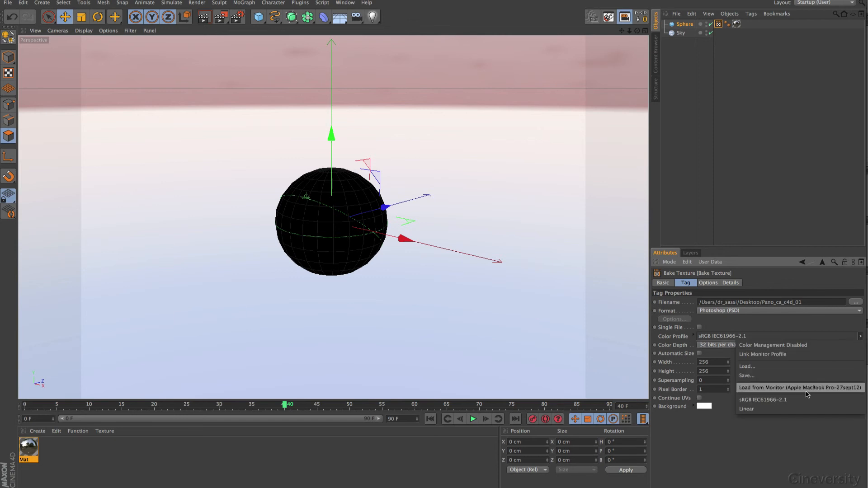
click(795, 411)
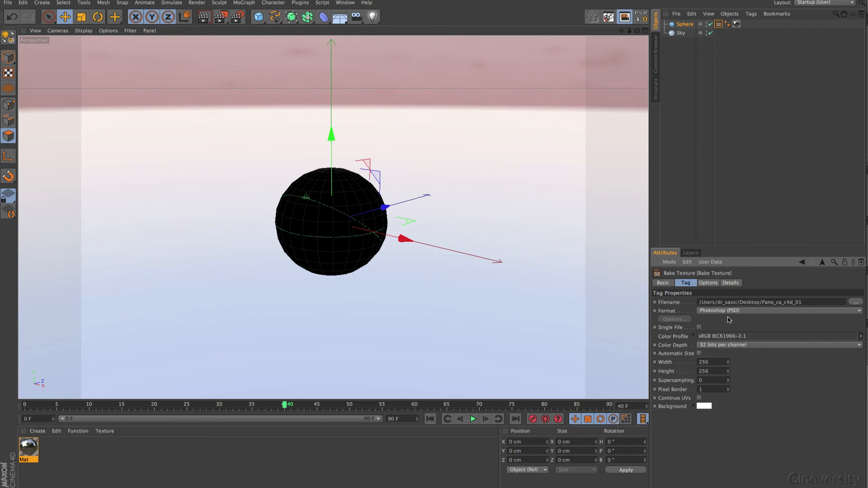
click(860, 337)
click(786, 410)
click(733, 312)
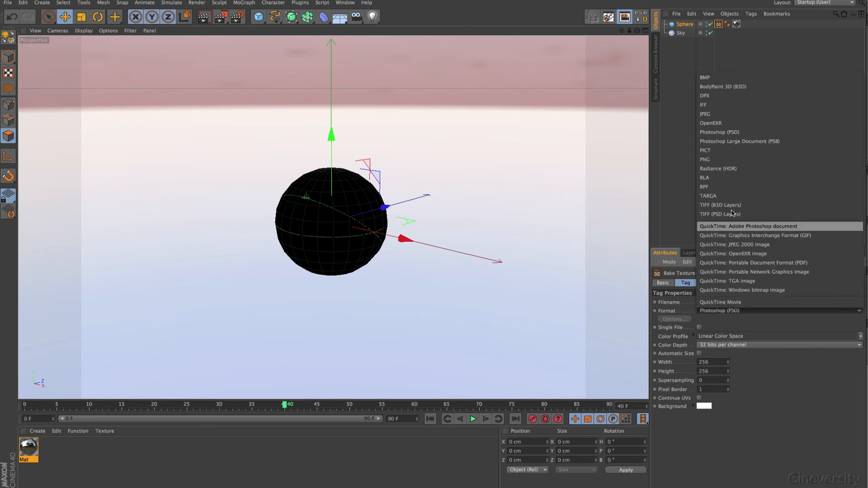
click(735, 128)
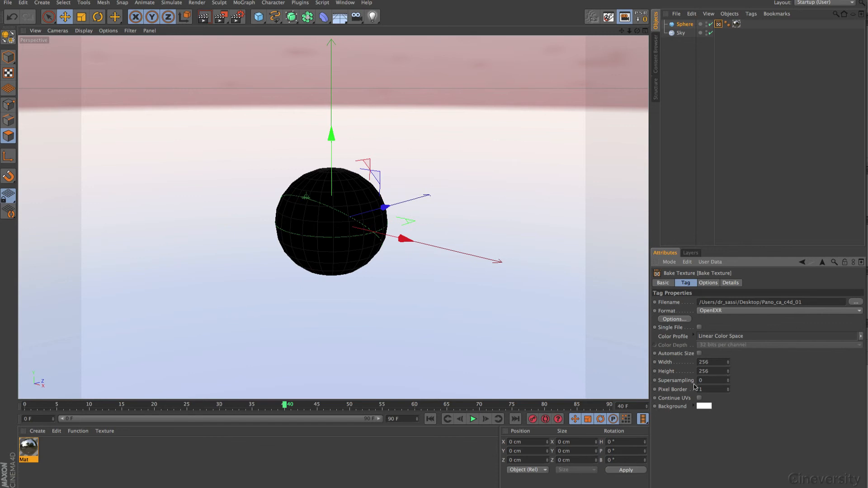
Set the baked texture size to a width of 2048 and a height of 1024
double_click(713, 361)
text(2048)
click(748, 370)
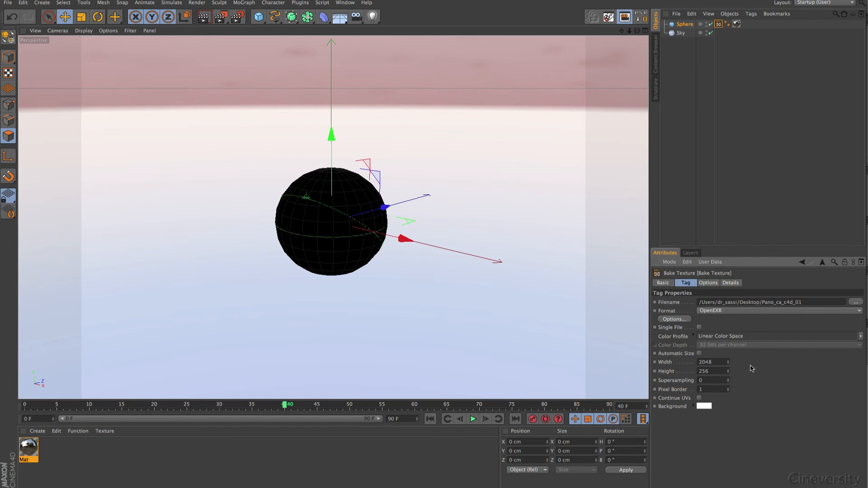
double_click(710, 372)
text(1024)
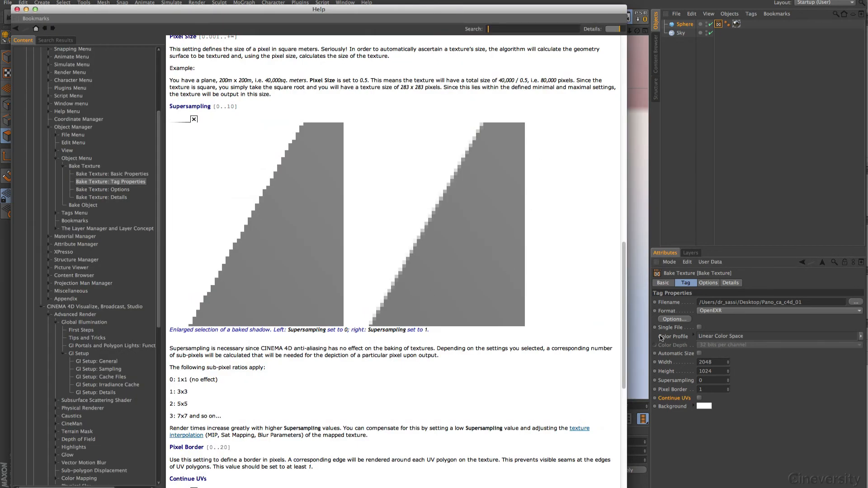
Read the Bake Texture help on Supersampling, Pixel Border and Continue UVs
right_click(668, 399)
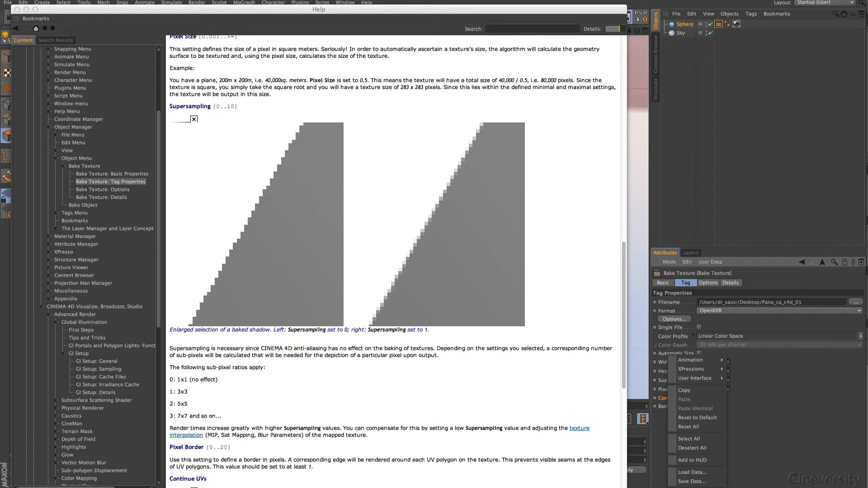
click(767, 413)
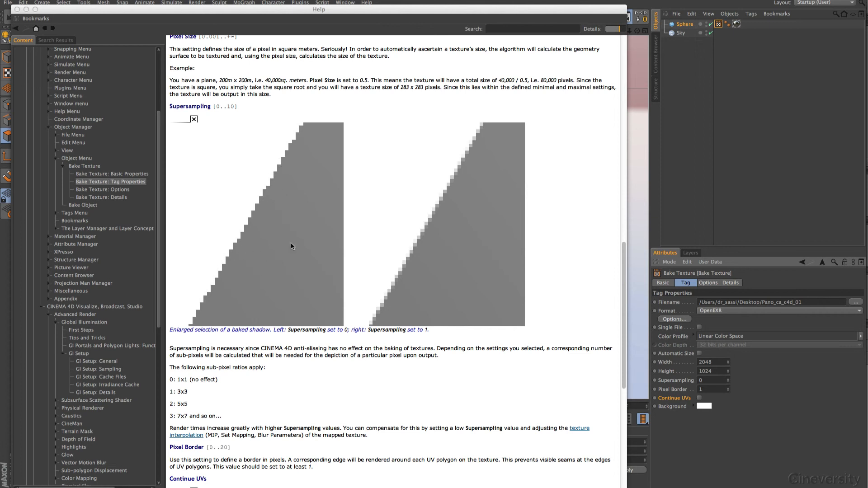
click(622, 265)
scroll(623, 264, down, 3)
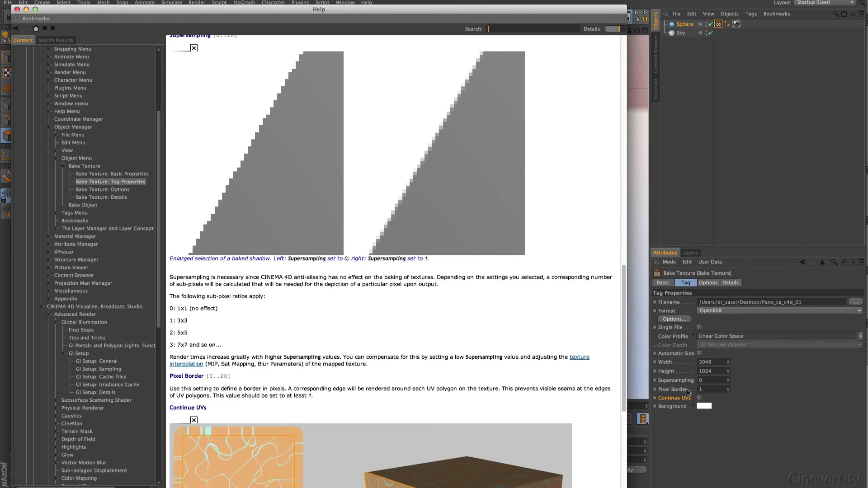
scroll(624, 354, down, 7)
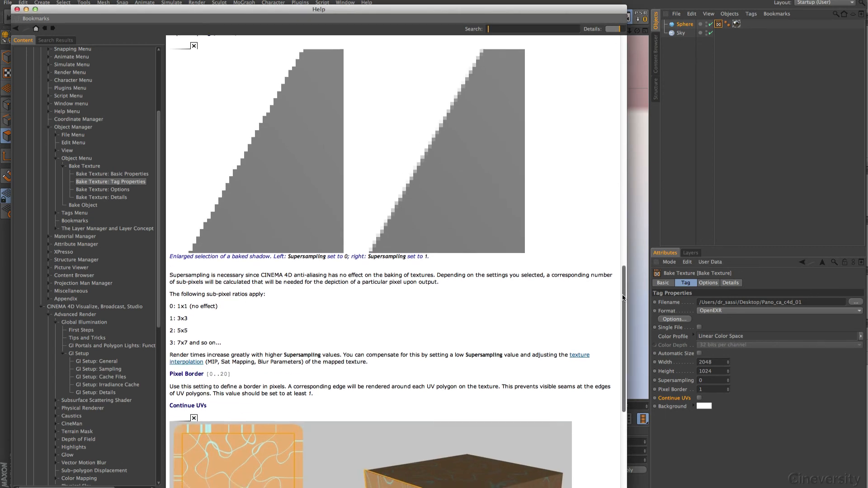
scroll(624, 354, down, 4)
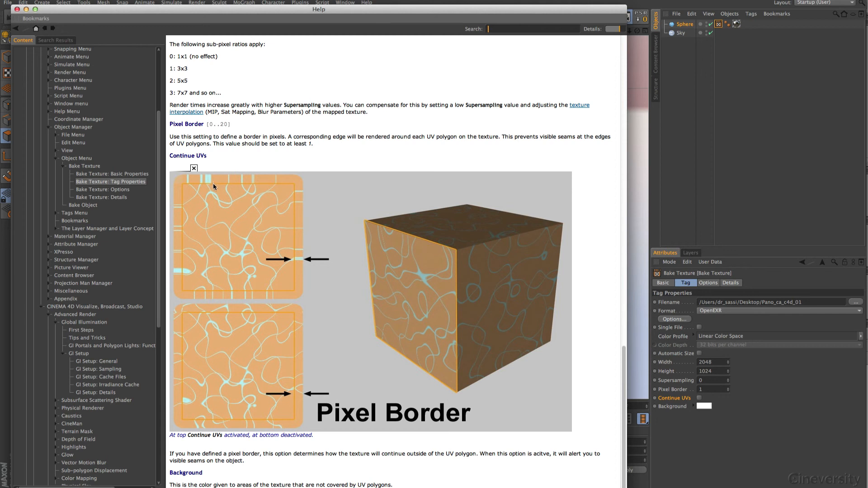
click(694, 313)
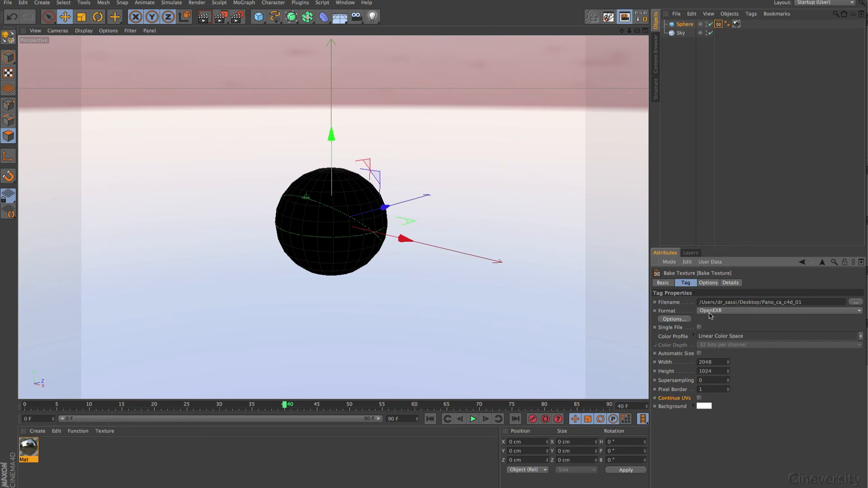
Check the Bake Texture tag's detail settings and bake the Sphere's reflection to the texture file
click(731, 283)
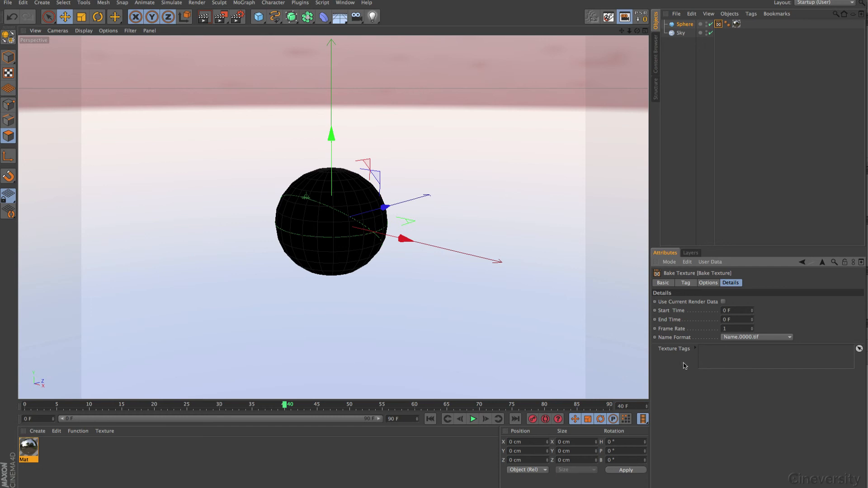
click(708, 283)
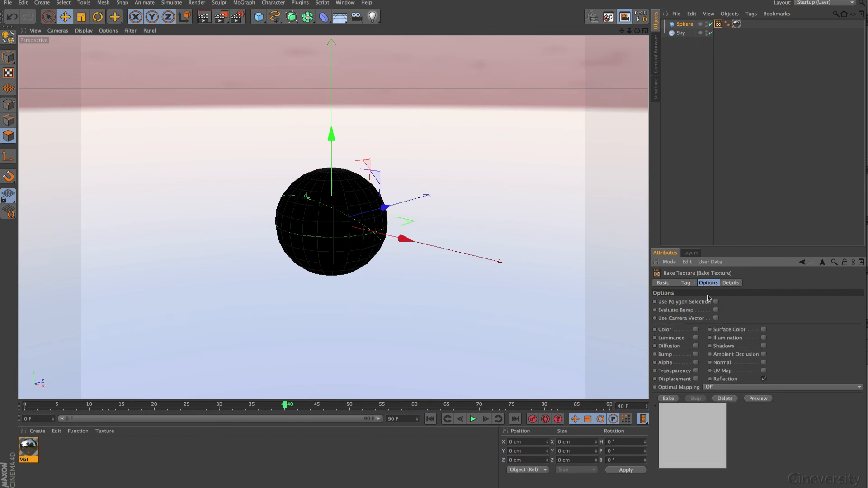
click(669, 399)
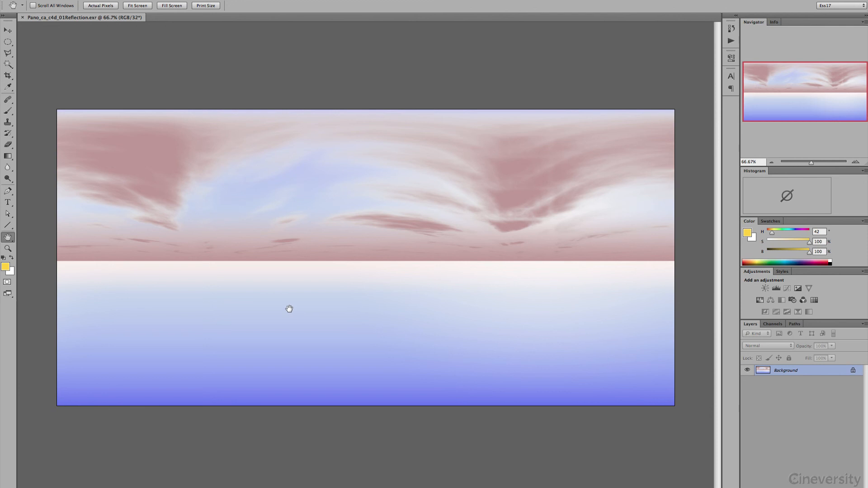
Inspect the baked reflection EXR in Photoshop at a lower preview exposure and switch back to Cinema 4D
mouse_move(77, 487)
mouse_down()
mouse_move(90, 487)
mouse_move(53, 487)
mouse_move(97, 487)
mouse_move(66, 487)
mouse_up()
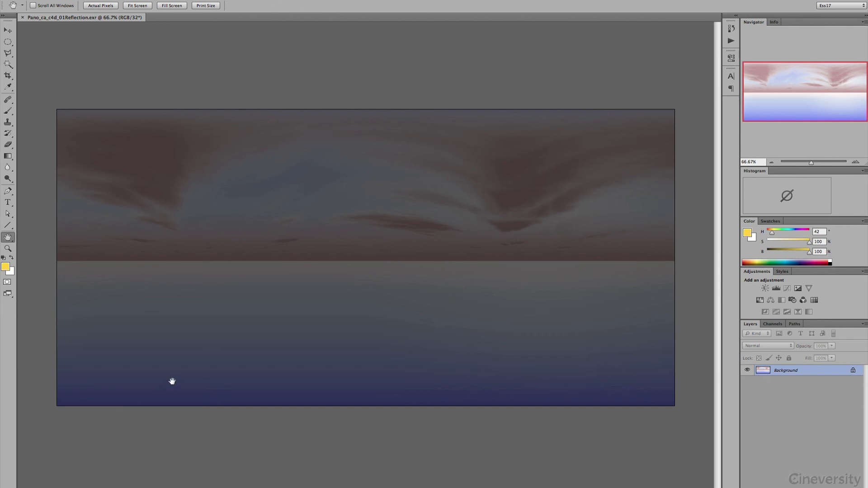
key(super+Tab)
key(super+Tab)
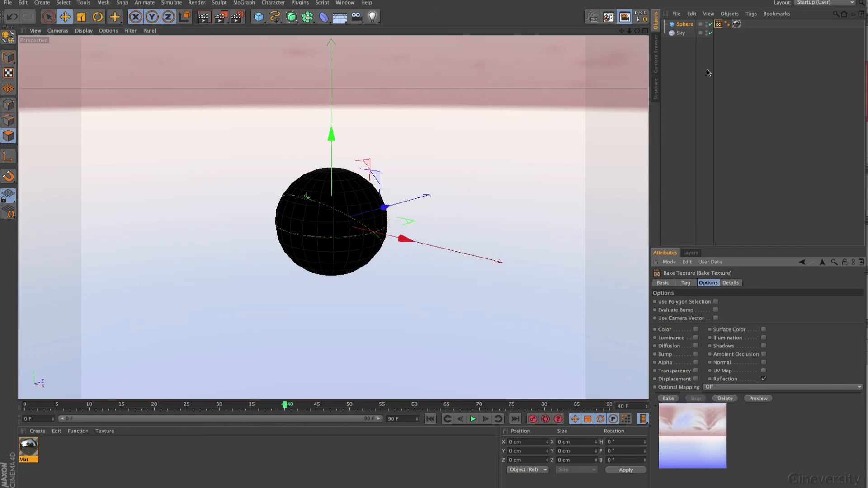
Load the Evening Sun preset from the Content Browser into the Sky object
click(682, 33)
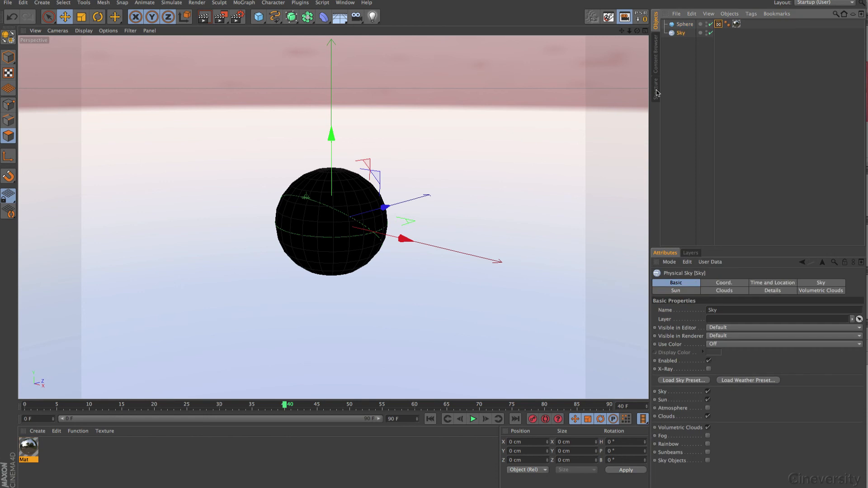
click(656, 54)
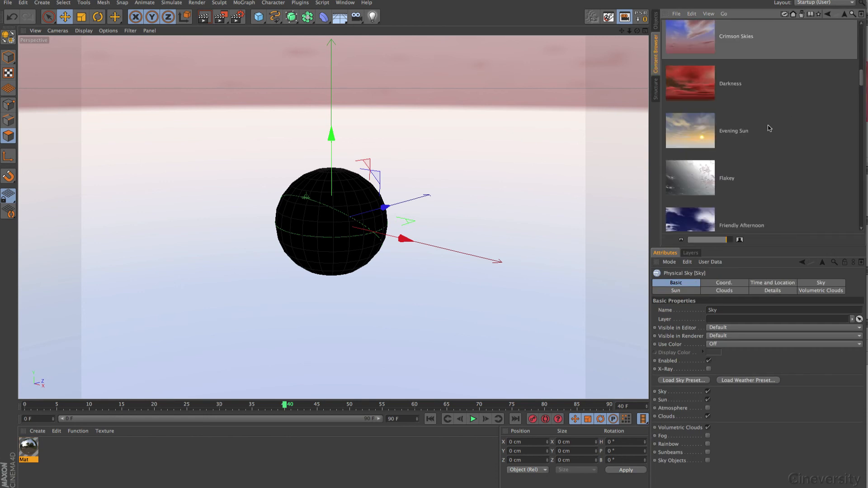
click(691, 133)
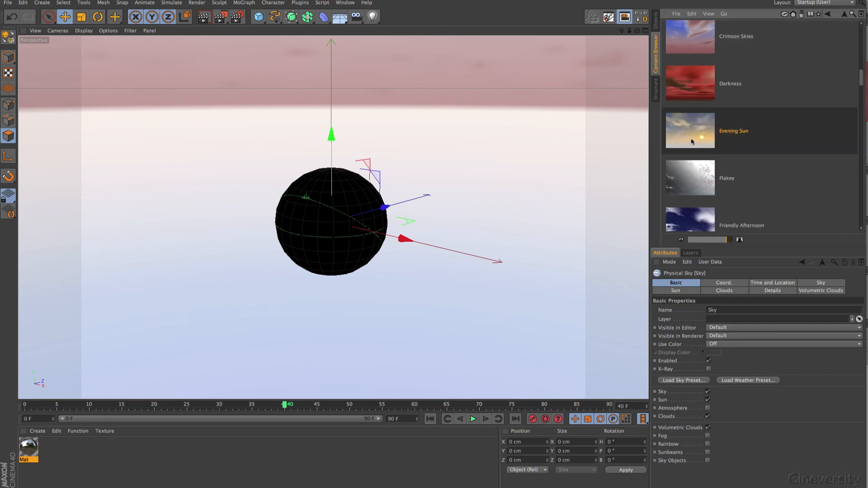
right_click(690, 137)
click(713, 164)
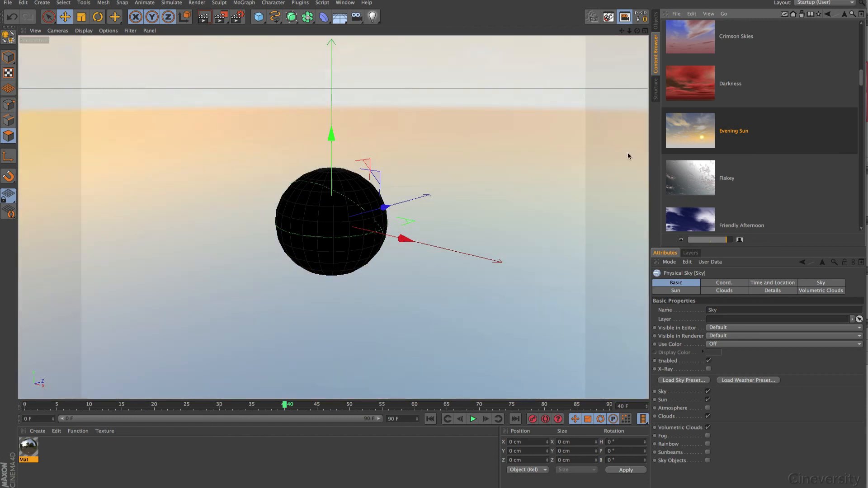
Change the ending of the Bake Texture tag's filename to 10 and open the tag's bake options
click(656, 23)
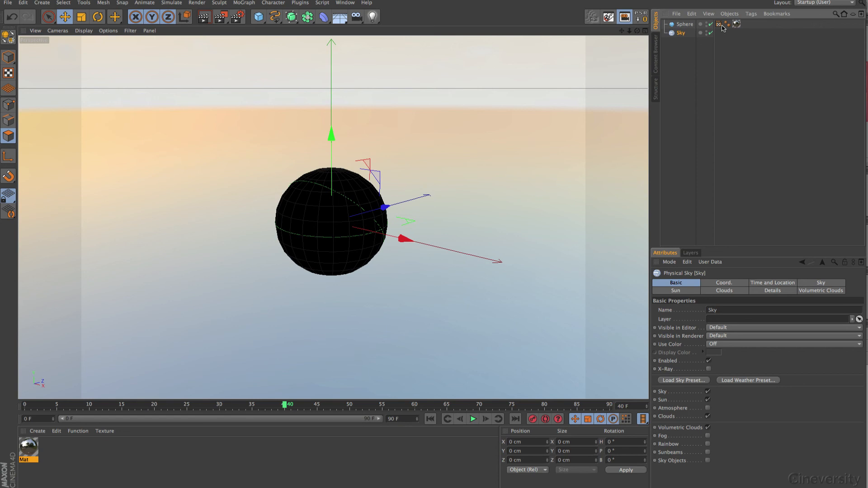
click(718, 24)
click(685, 283)
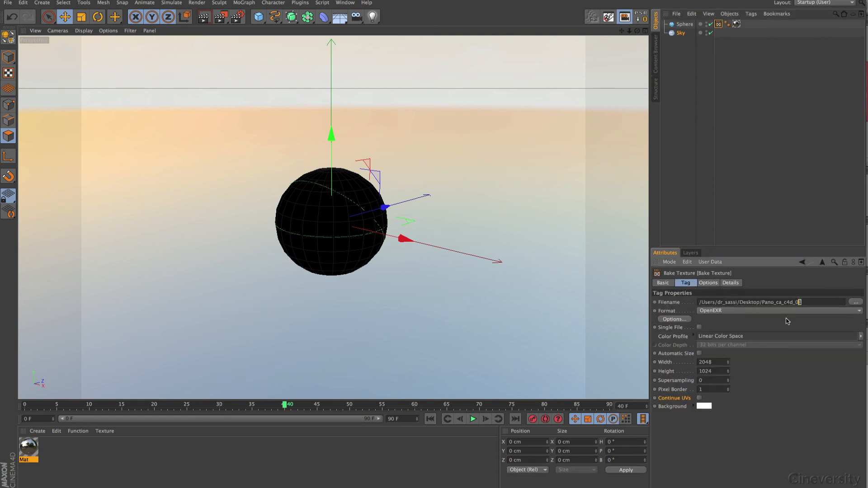
click(805, 301)
text(10)
click(711, 284)
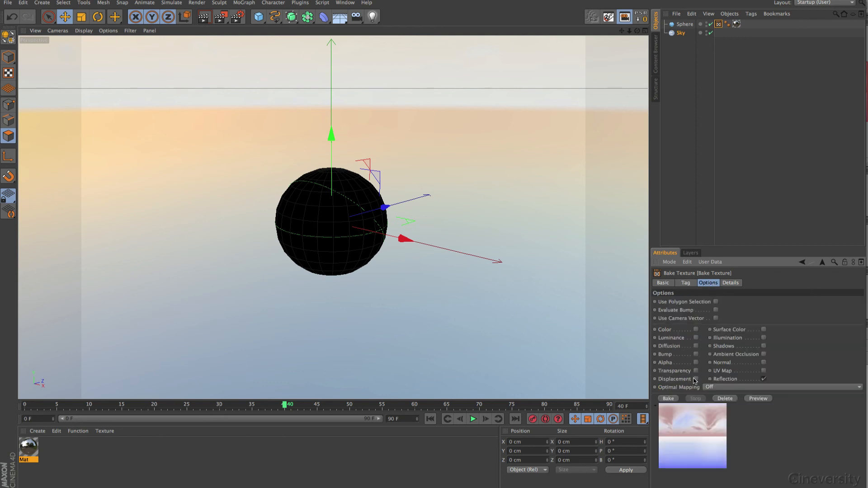
Set the Physical Sky's sun intensity to 12 % and bake the Sphere's reflection with the Bake Texture tag
click(679, 33)
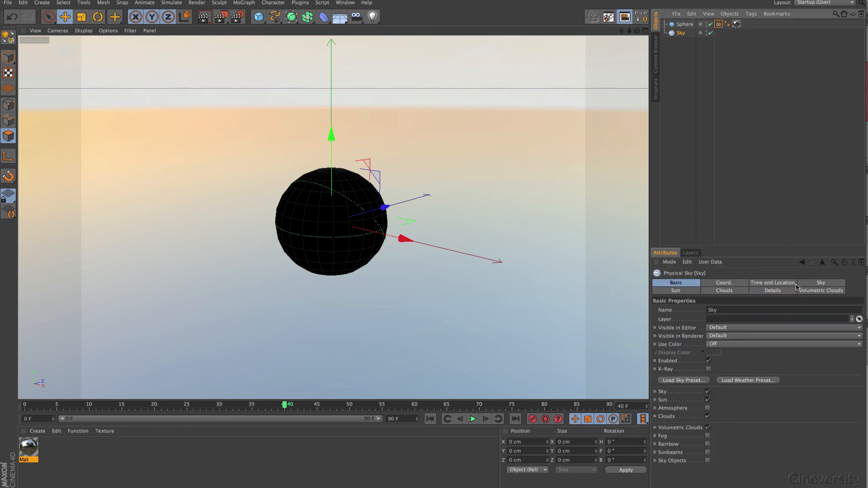
click(682, 291)
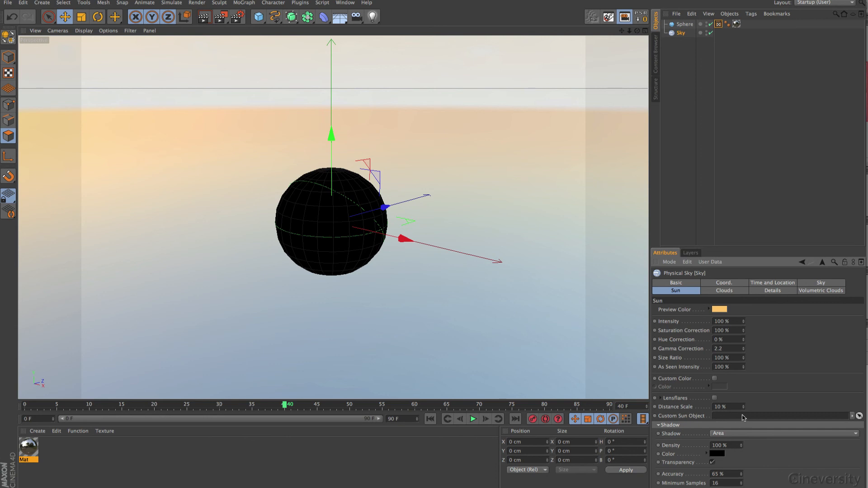
drag(715, 321, 707, 323)
text(12)
click(719, 24)
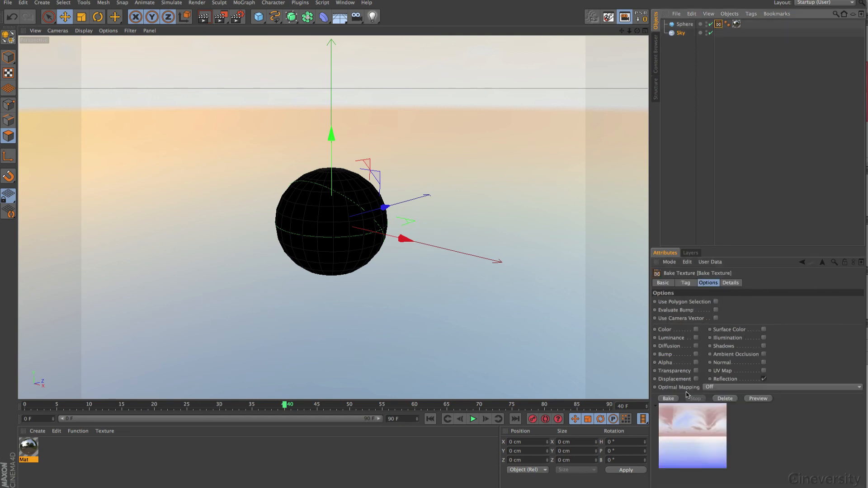
click(669, 398)
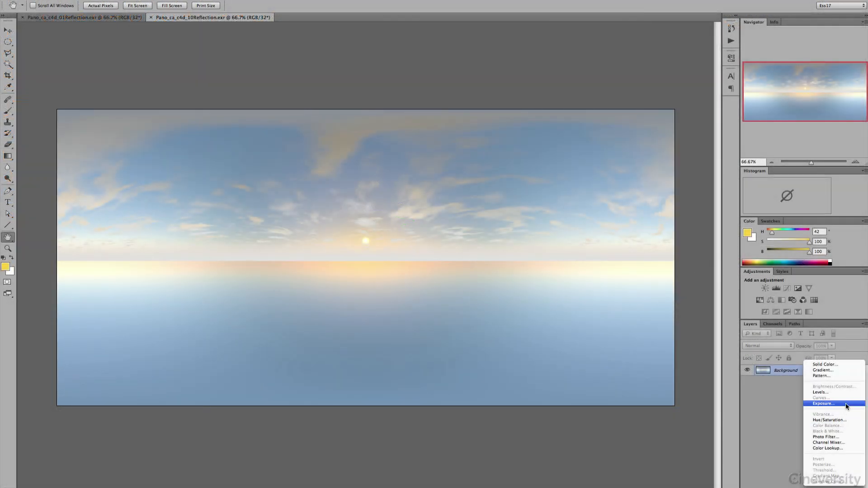
Add an Exposure adjustment layer to Pano_ca_c4d_10Reflection.exr in Photoshop and lower its exposure to about -3.17
click(845, 404)
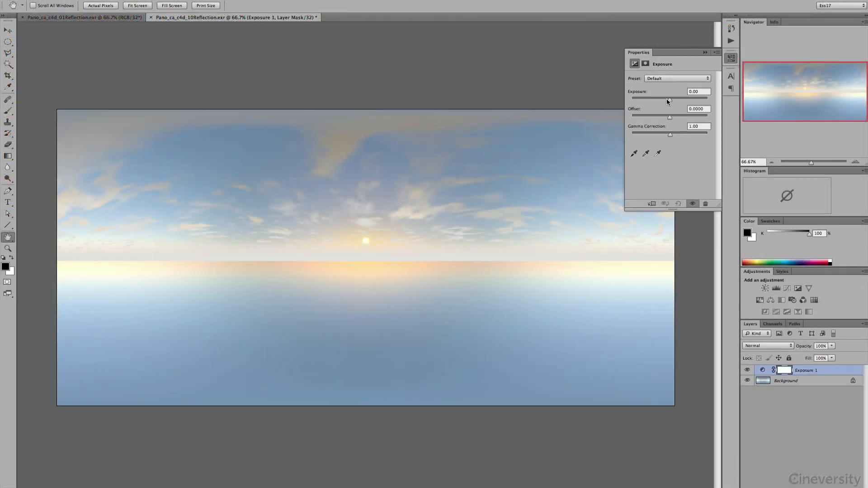
drag(670, 101, 658, 104)
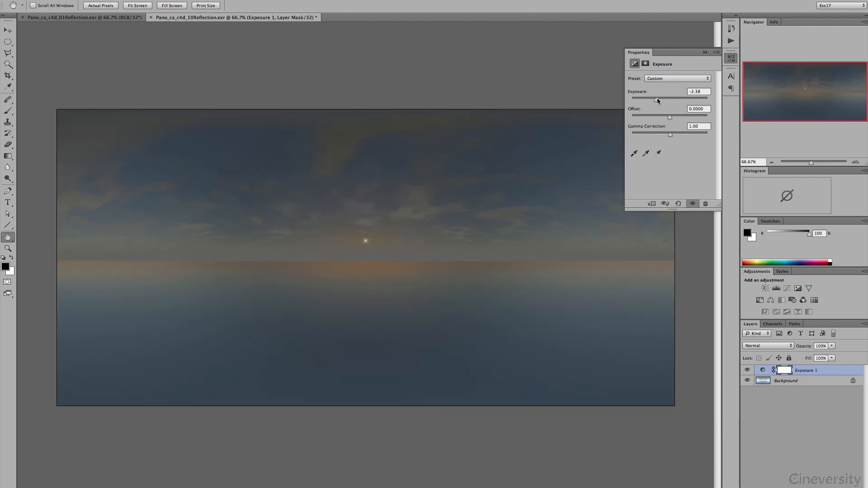
mouse_move(652, 101)
mouse_down()
mouse_move(685, 104)
mouse_move(651, 102)
mouse_up()
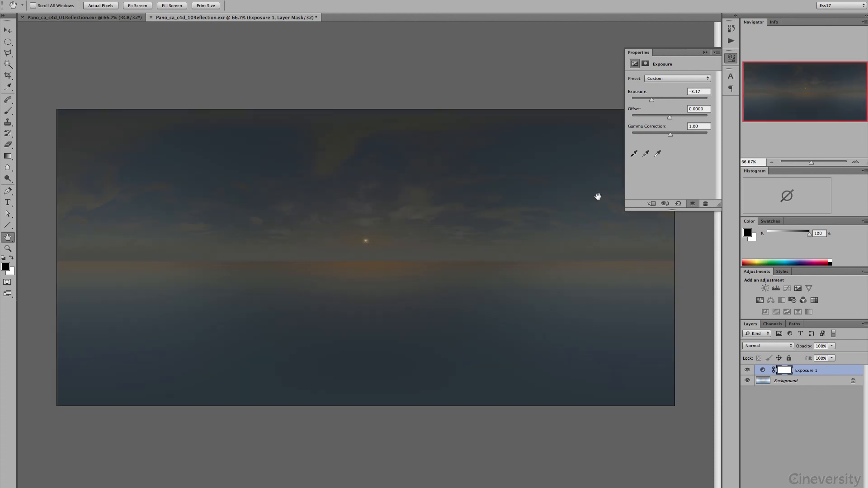
Lower the adjustment's exposure to about -7.14 while examining the sun up close, and hide the adjustment layer
click(855, 162)
click(855, 162)
click(856, 162)
click(856, 162)
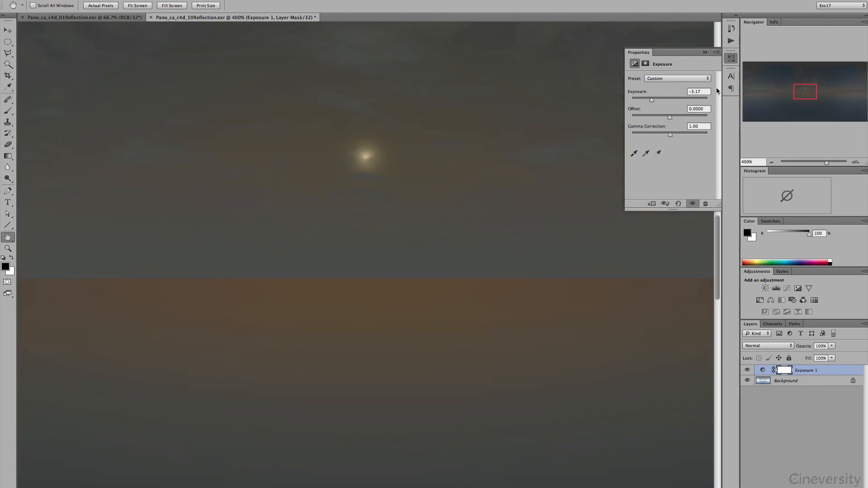
drag(651, 101, 644, 103)
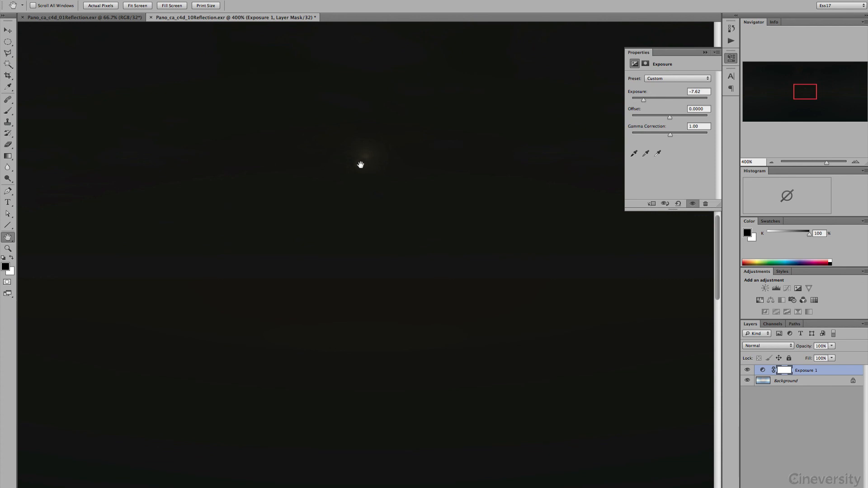
drag(642, 100, 644, 102)
click(747, 370)
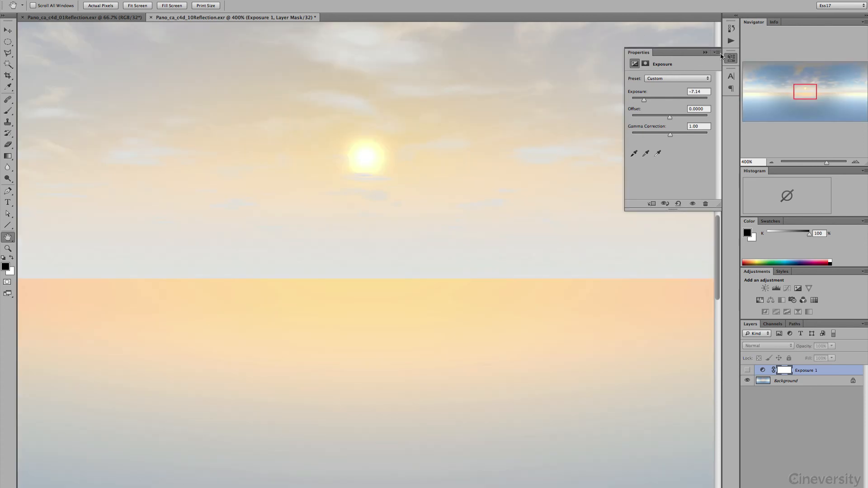
click(705, 53)
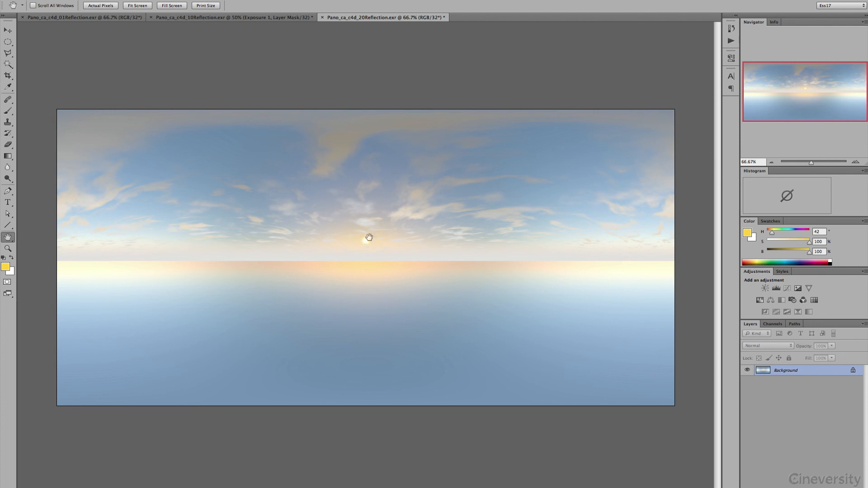
Sample the sun and surrounding clouds in Pano_ca_c4d_20Reflection.exr to read their 32-bit colour values, leaving the foreground colour unchanged
click(5, 267)
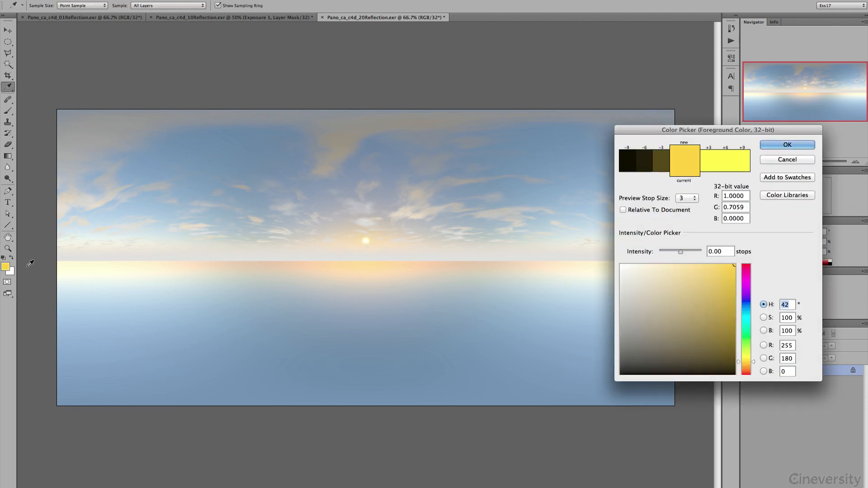
click(367, 240)
click(367, 240)
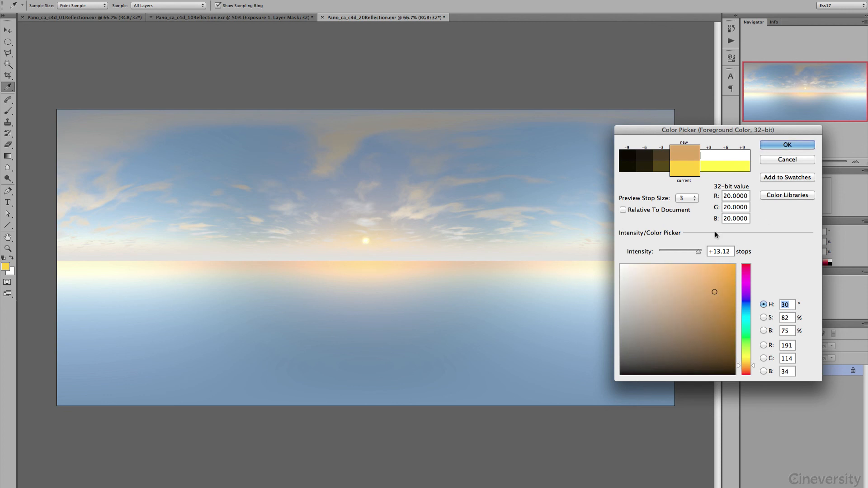
click(368, 239)
click(375, 199)
drag(378, 197, 520, 239)
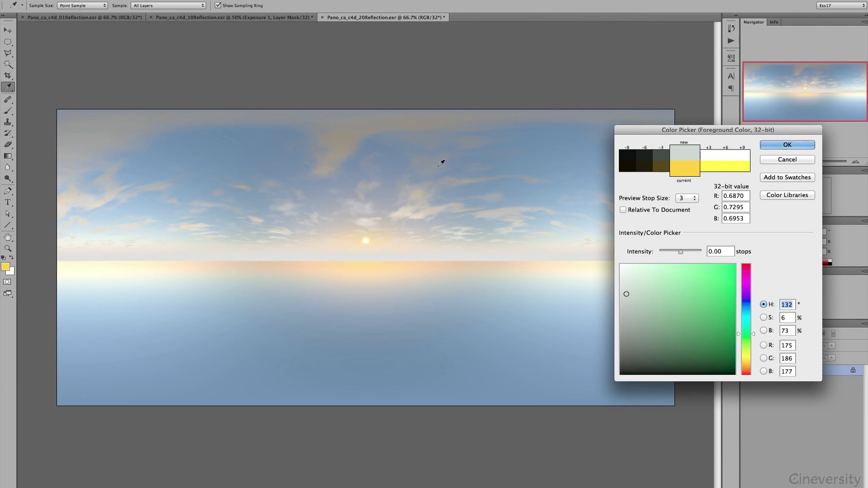
click(787, 162)
key(h)
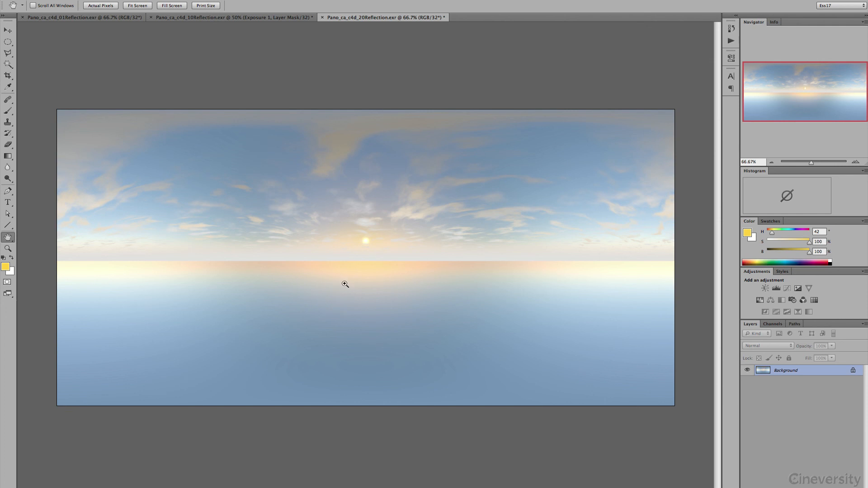
Switch to Cinema 4D and create a new material with Color and Specular disabled and Luminance enabled
key(super+Tab)
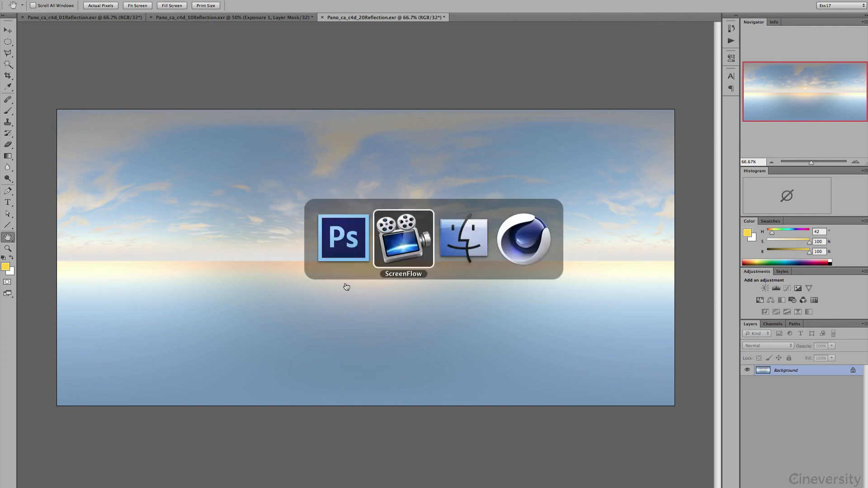
click(393, 242)
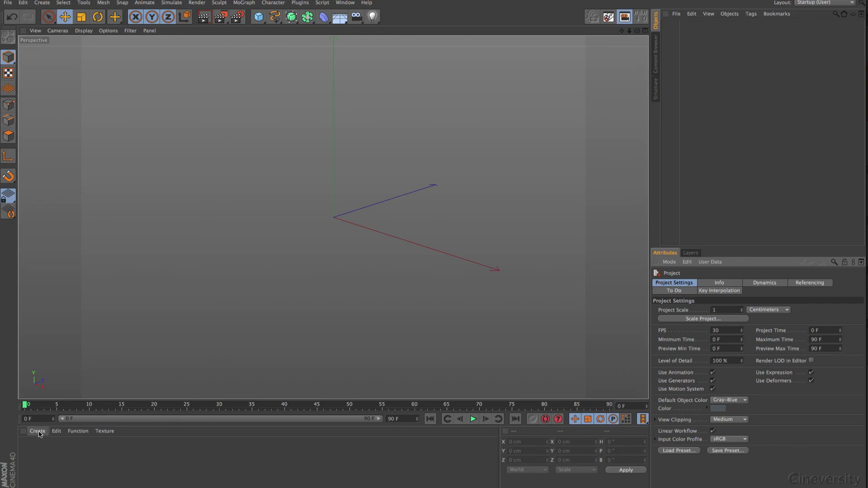
click(37, 431)
click(56, 354)
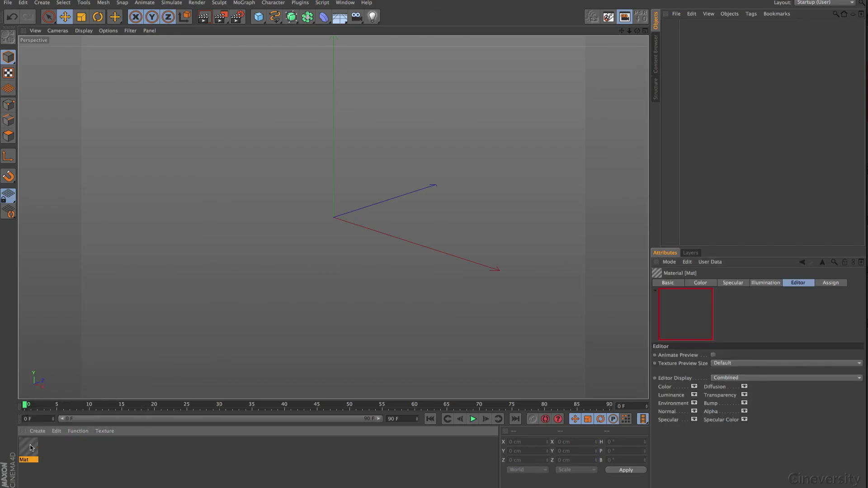
double_click(29, 447)
click(179, 130)
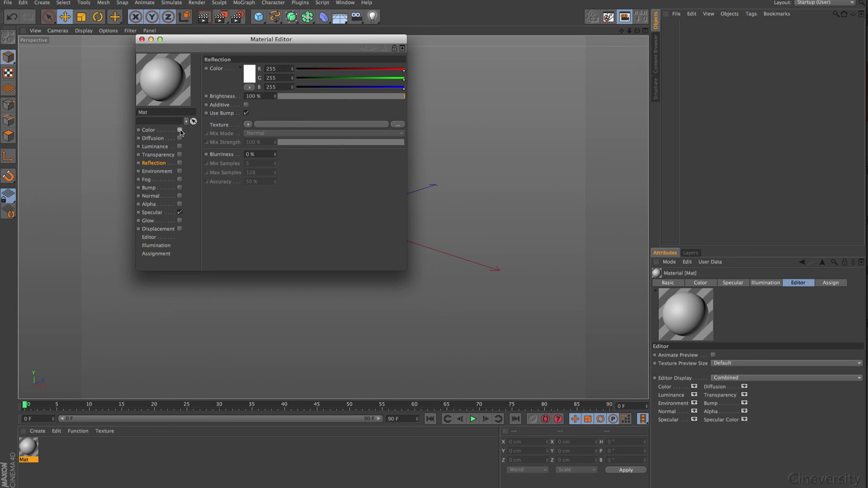
click(179, 212)
click(156, 148)
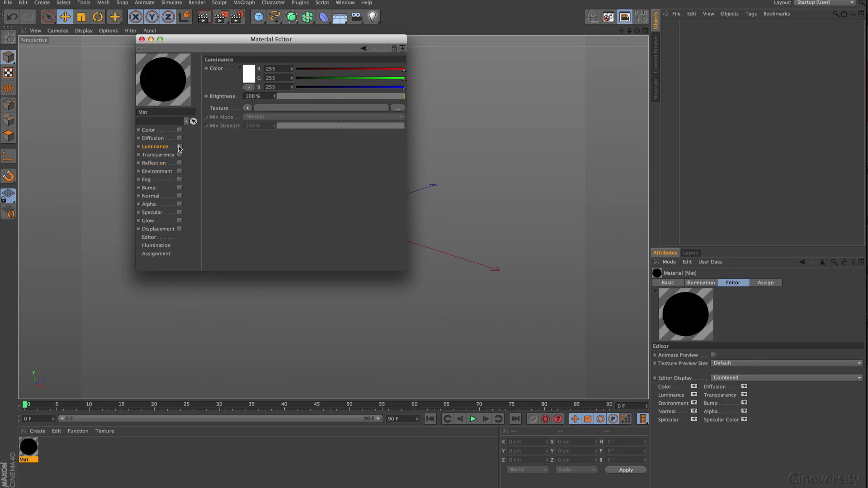
click(180, 146)
Load Pano_ca_c4d_20Reflection.exr from the Desktop as the material's Luminance texture without copying it to the project location
click(249, 109)
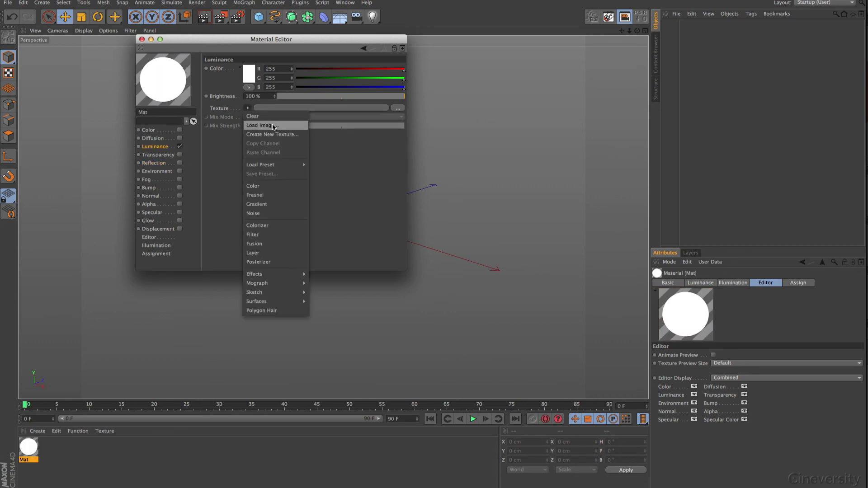
click(271, 119)
click(145, 33)
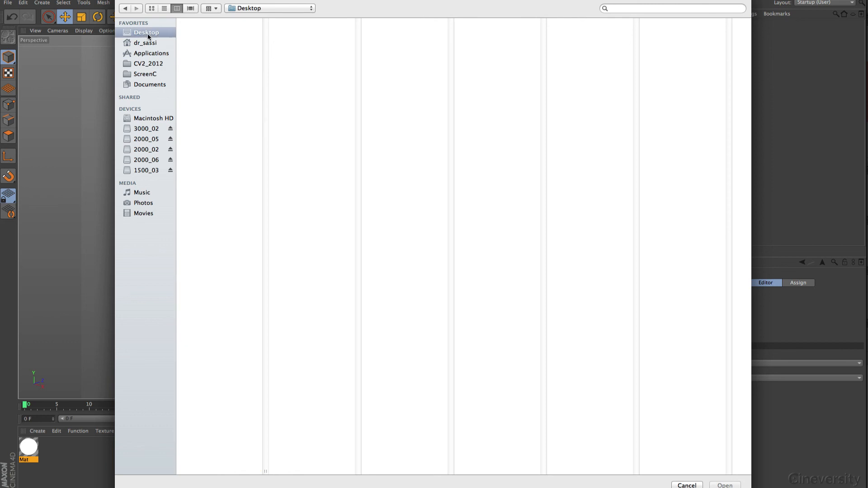
click(226, 86)
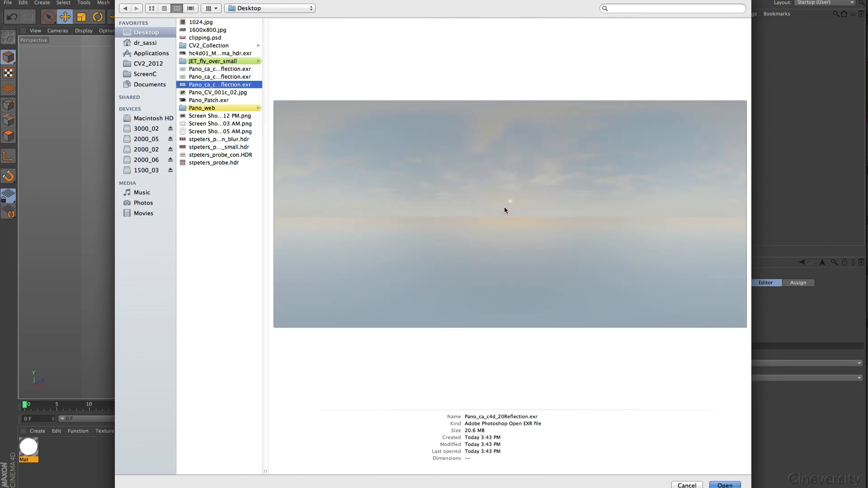
key(Return)
click(458, 155)
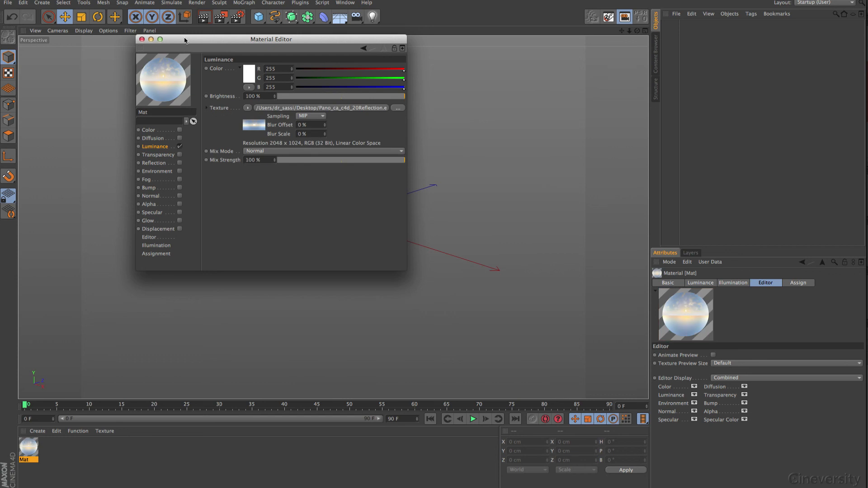
Add a Sky object with the panorama material applied and render the view looking up at the clouds
drag(184, 39, 380, 125)
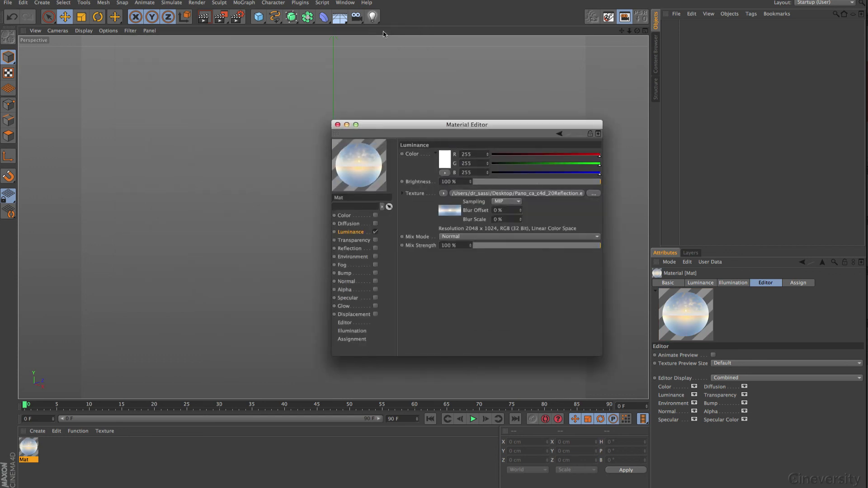
drag(339, 18, 367, 49)
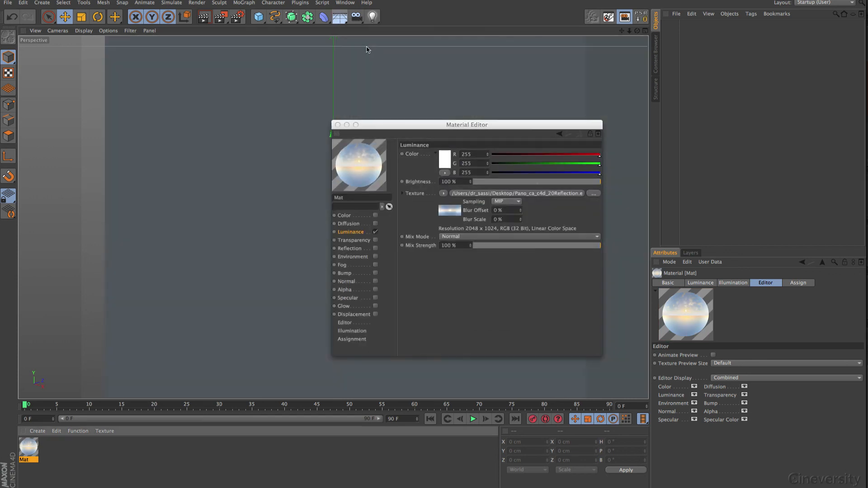
drag(362, 164, 685, 25)
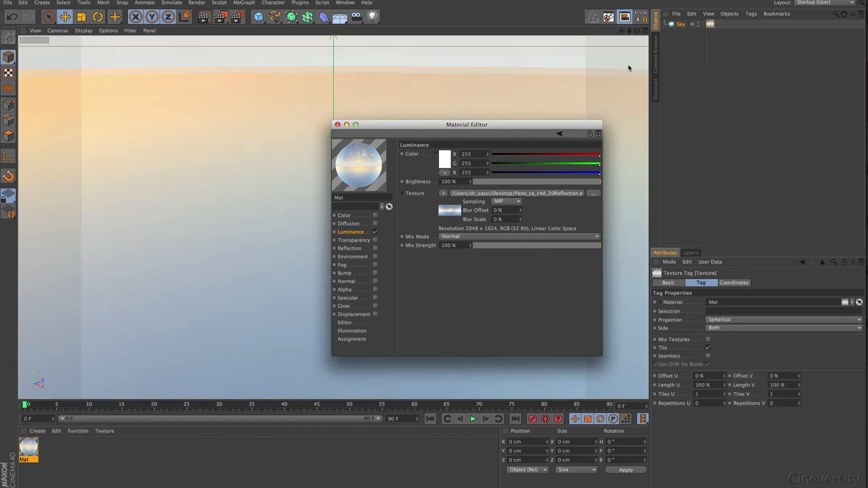
click(338, 124)
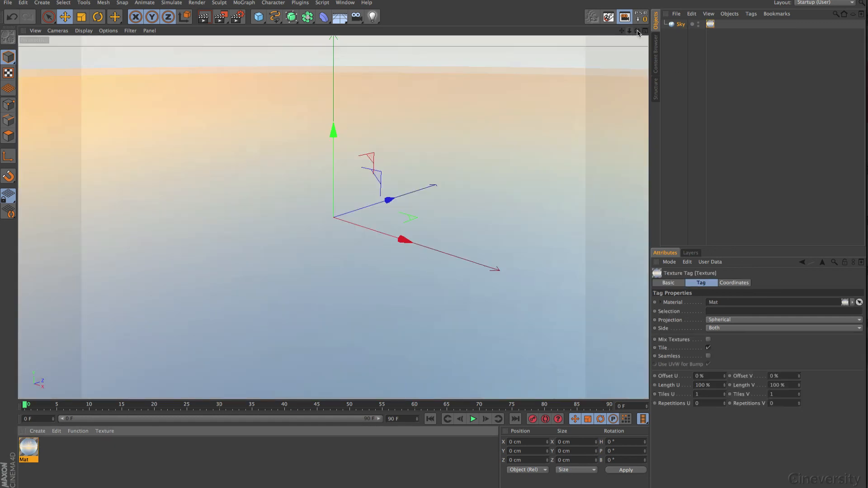
drag(637, 30, 615, 101)
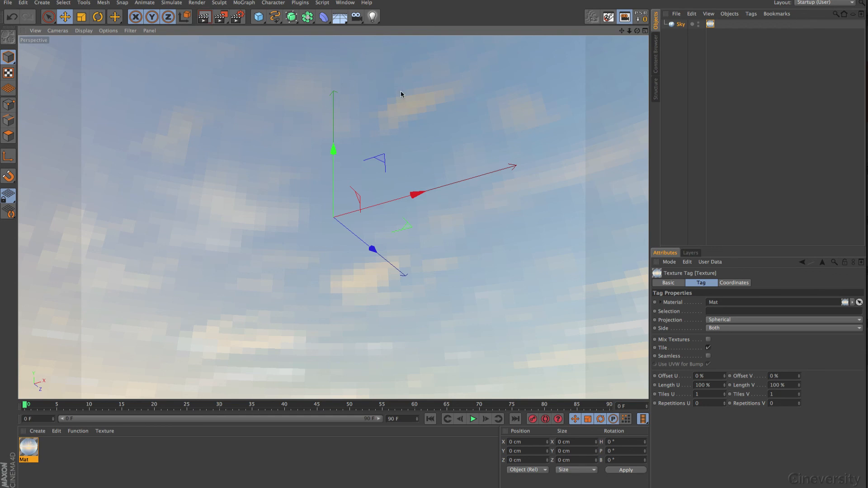
key(ctrl+r)
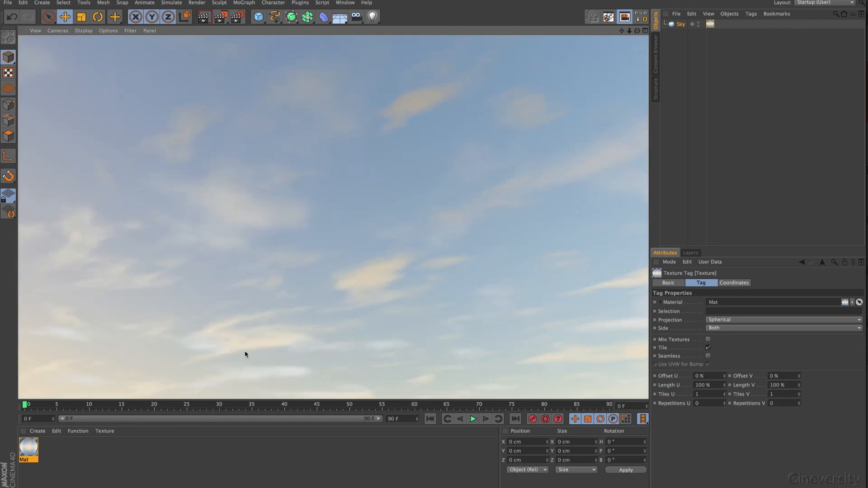
Add a Figure primitive to the scene and apply a new default material to it
click(259, 17)
click(397, 73)
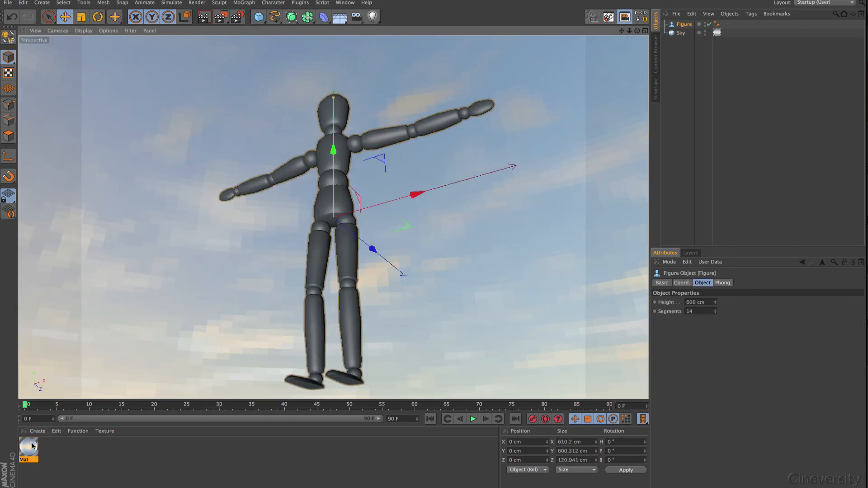
click(38, 430)
click(45, 354)
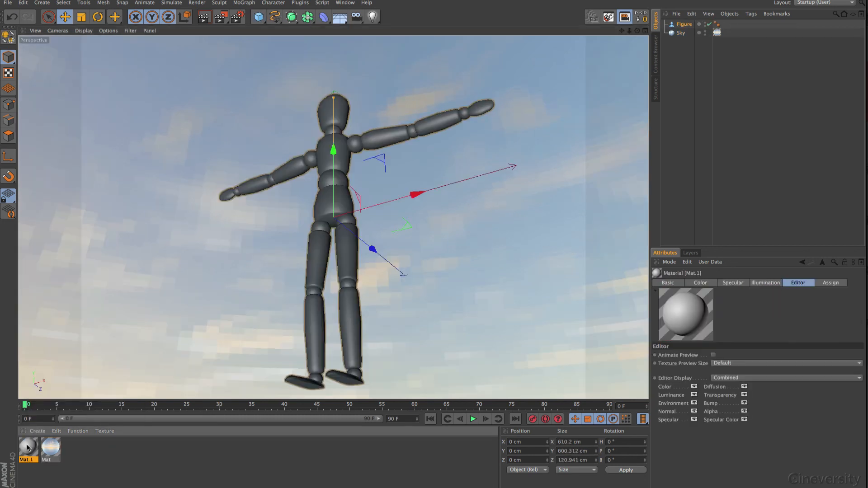
drag(27, 447, 327, 209)
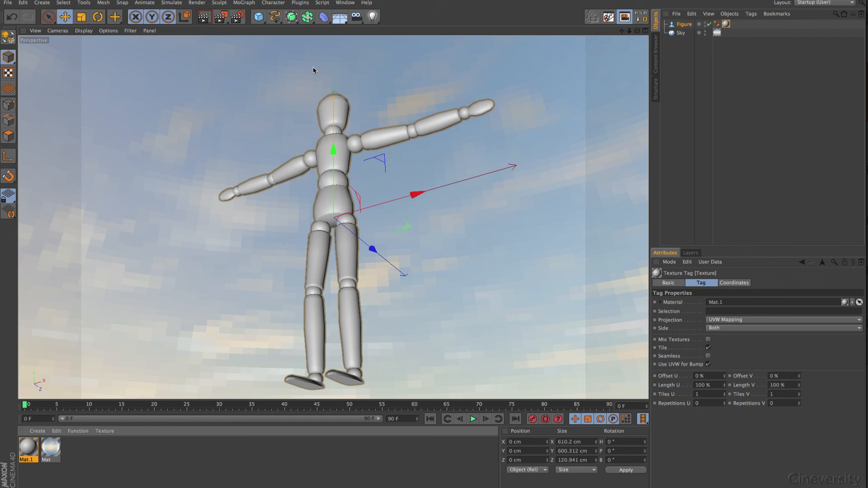
Add the Global Illumination effect to the render settings and render the Figure in the viewport
click(233, 19)
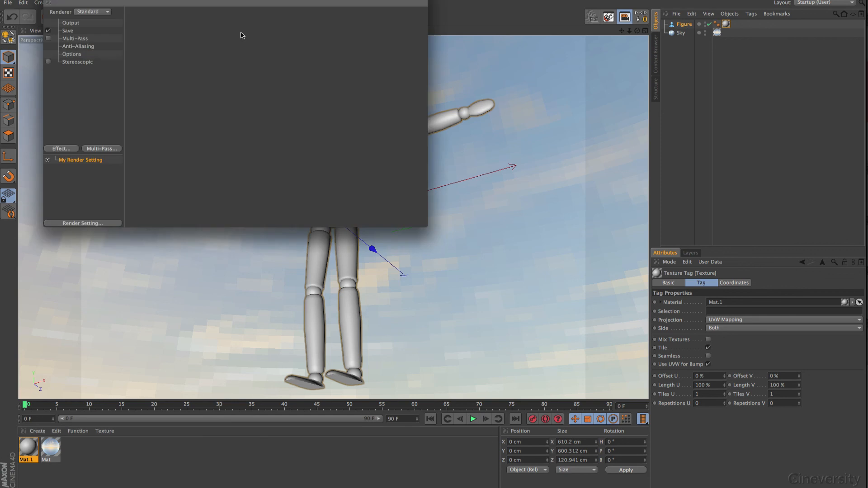
click(61, 149)
click(111, 268)
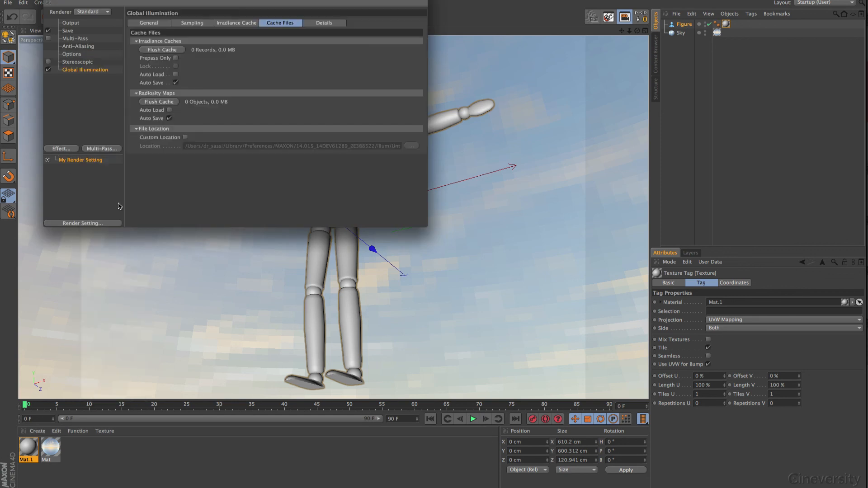
click(51, 0)
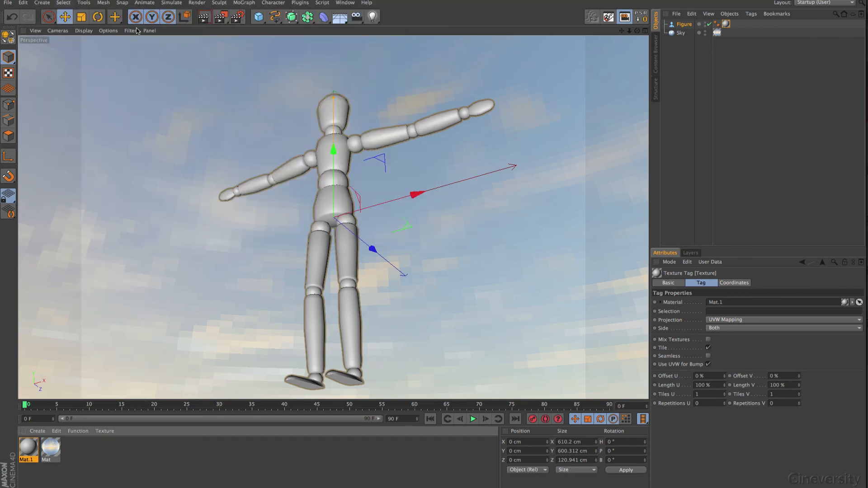
click(205, 18)
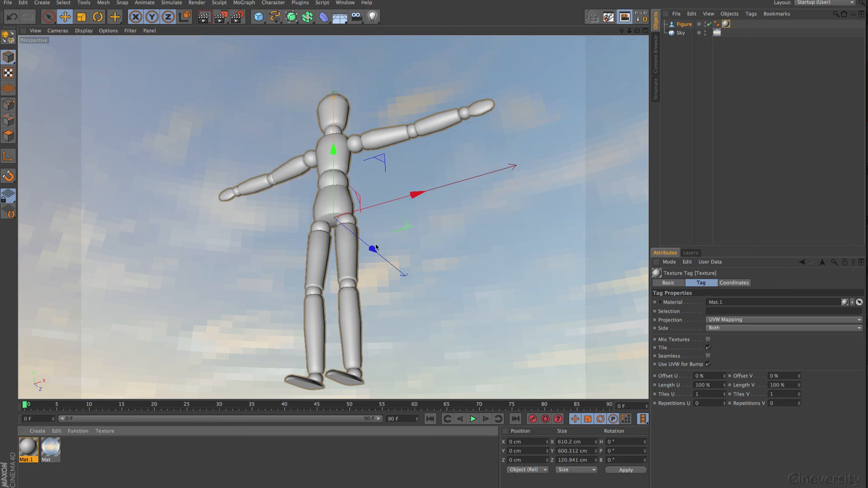